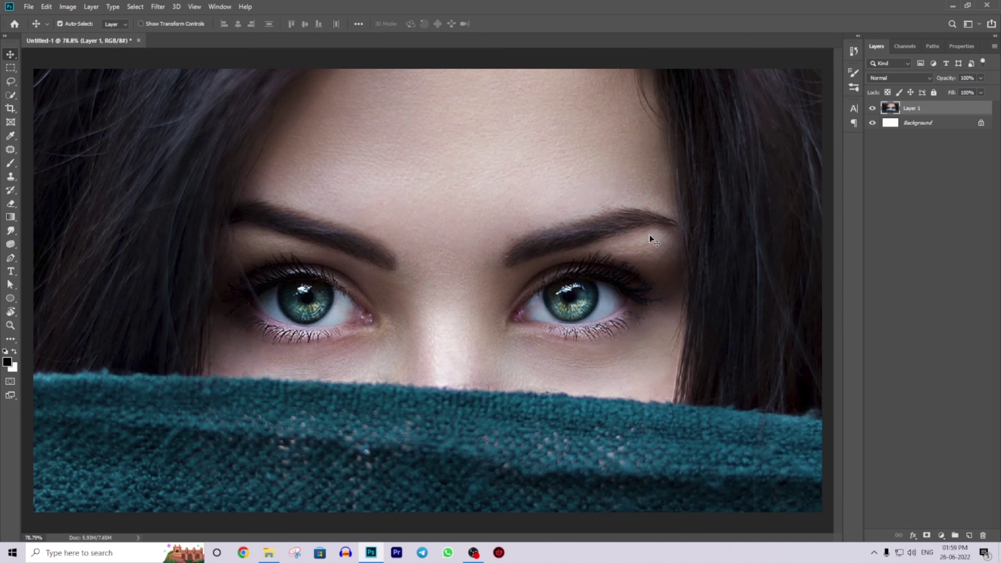
Zoom to about 374% on the portrait's left eye and centre it in the view.
scroll(649, 235, down, 3)
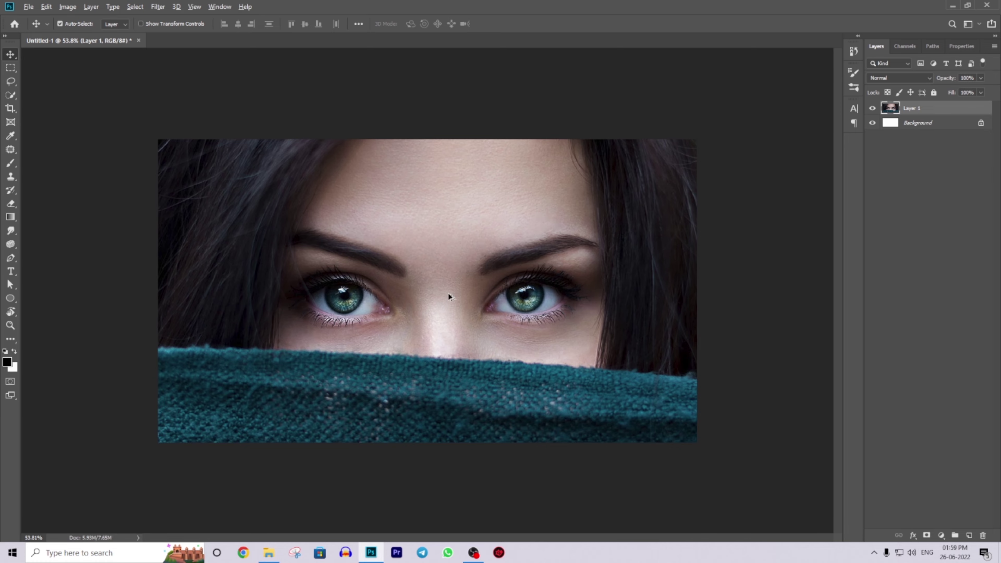
scroll(296, 304, up, 5)
scroll(296, 298, up, 3)
mouse_move(295, 299)
mouse_down()
mouse_move(600, 335)
mouse_move(640, 374)
mouse_up()
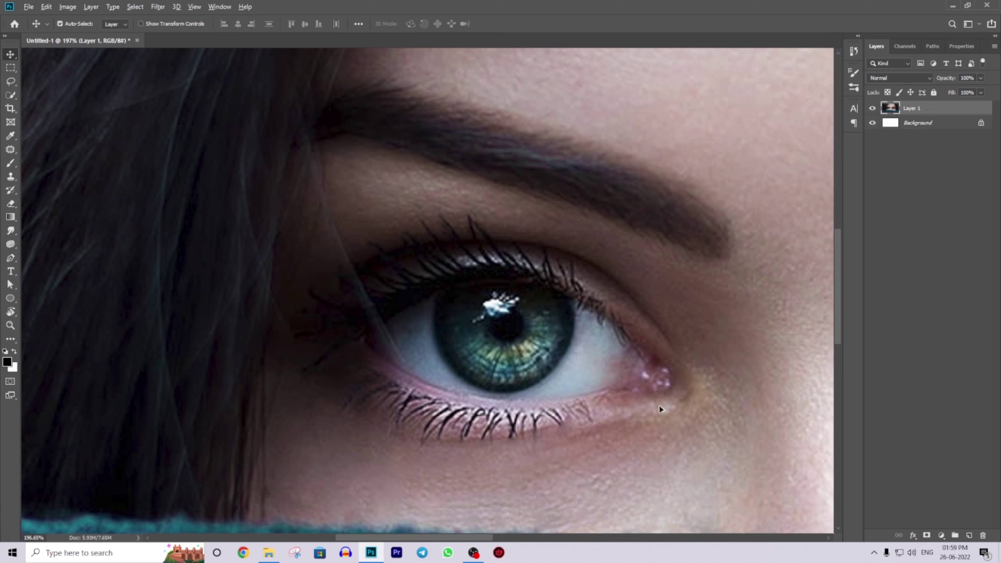
scroll(543, 371, up, 2)
scroll(542, 371, up, 2)
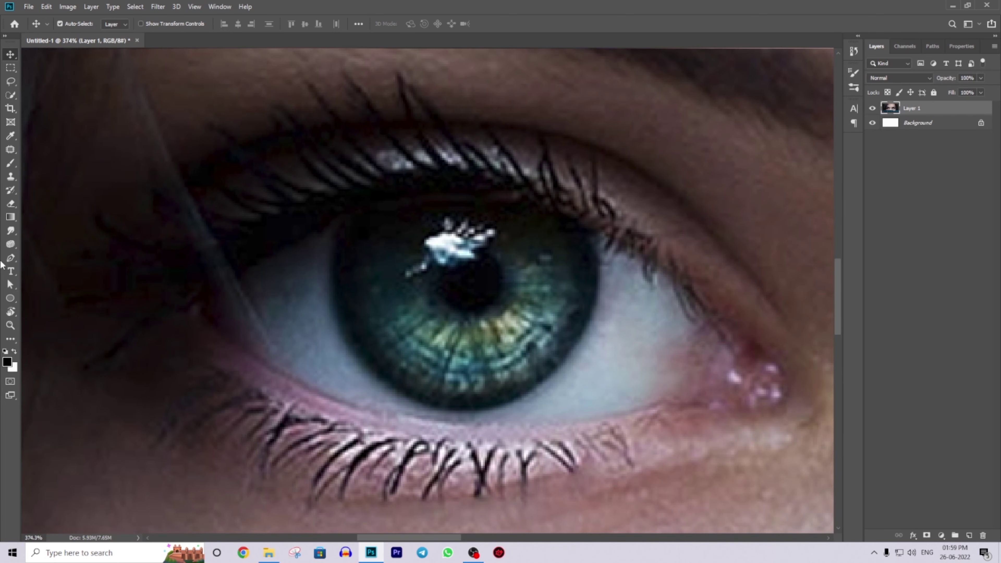
Brush a Quick Selection over the iris of the left eye.
click(11, 95)
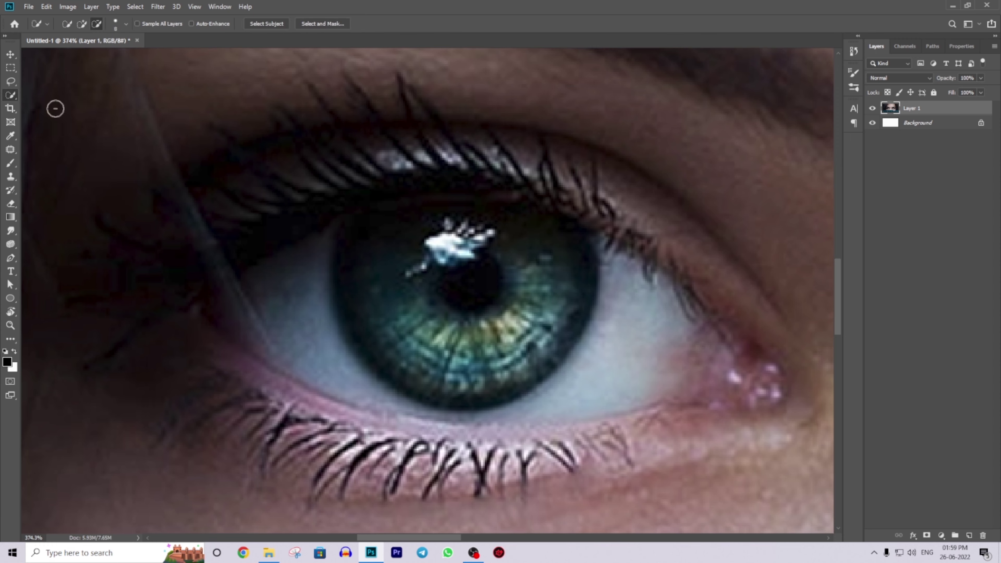
drag(361, 226, 416, 315)
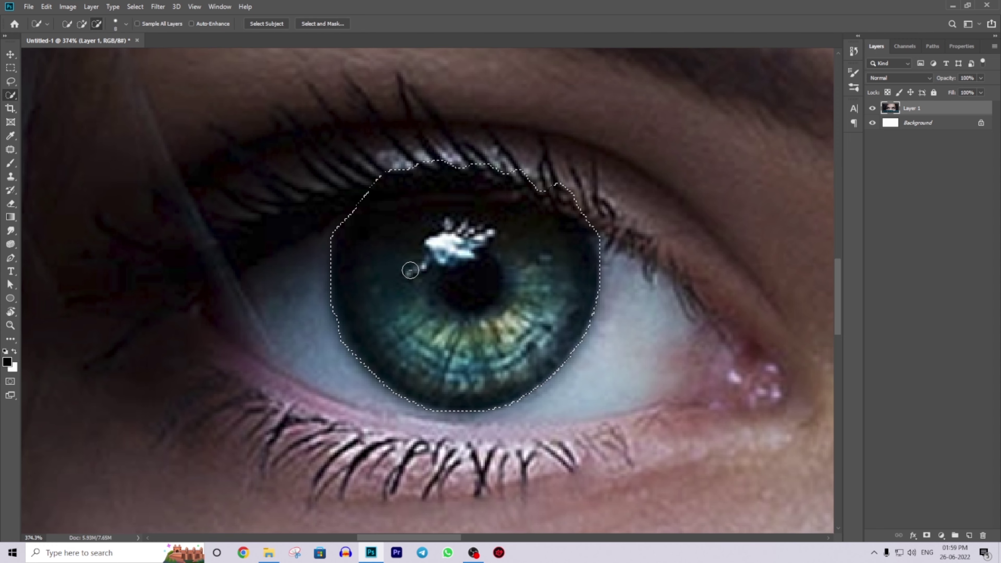
scroll(442, 194, up, 1)
scroll(442, 195, up, 1)
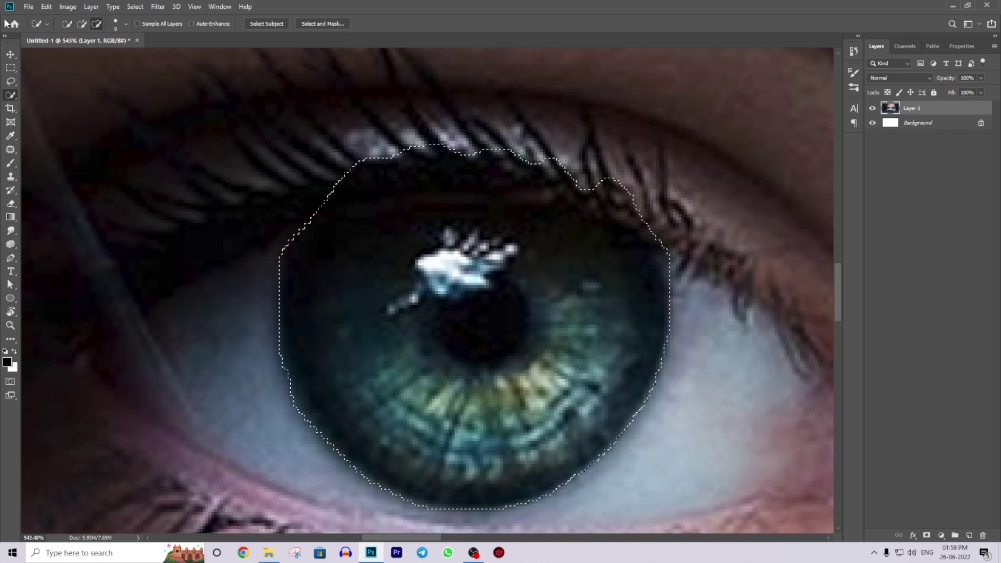
Trim the selection's top along the upper eyelid with the Polygonal Lasso.
right_click(11, 80)
click(78, 90)
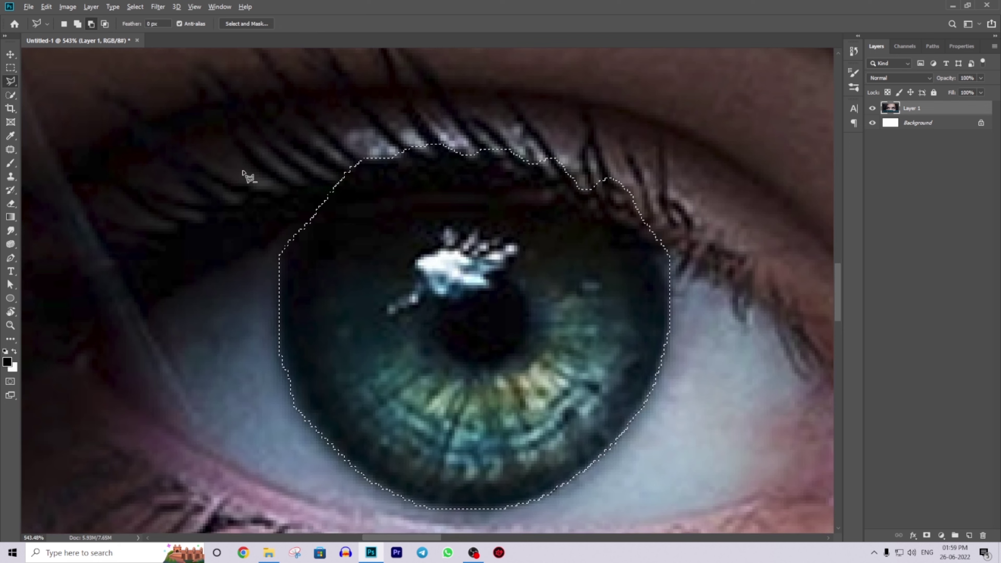
click(320, 201)
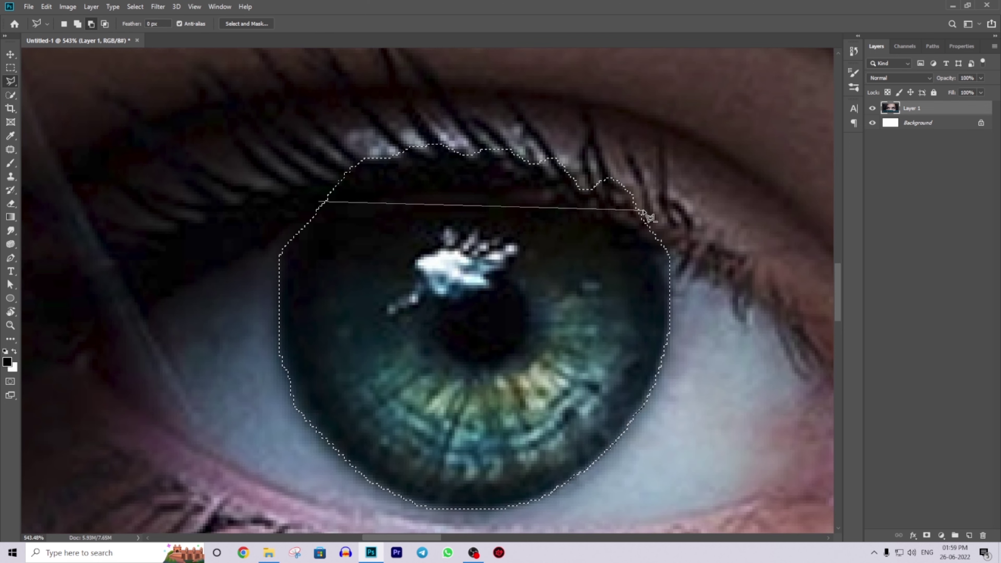
click(641, 217)
click(659, 172)
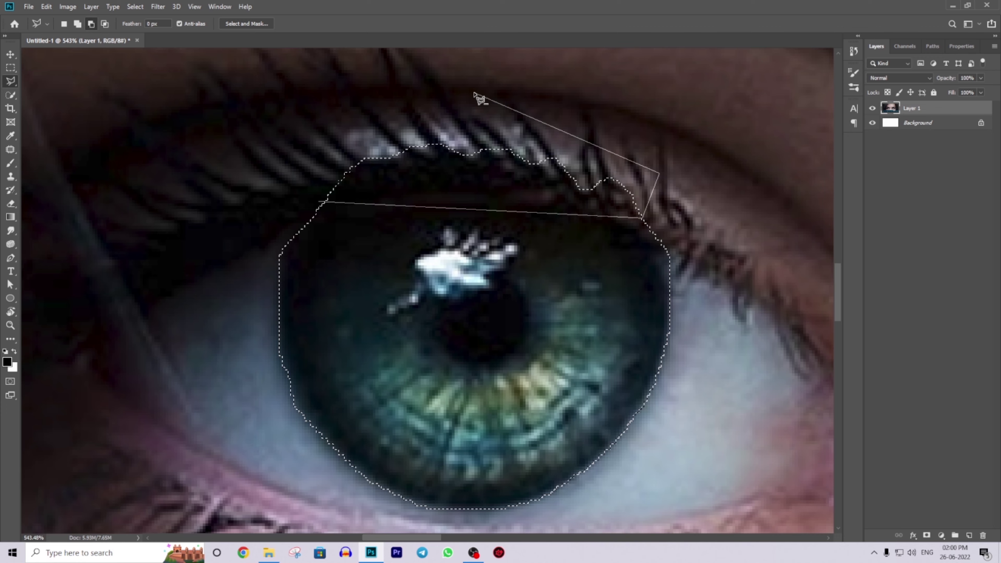
click(474, 92)
click(391, 111)
click(321, 201)
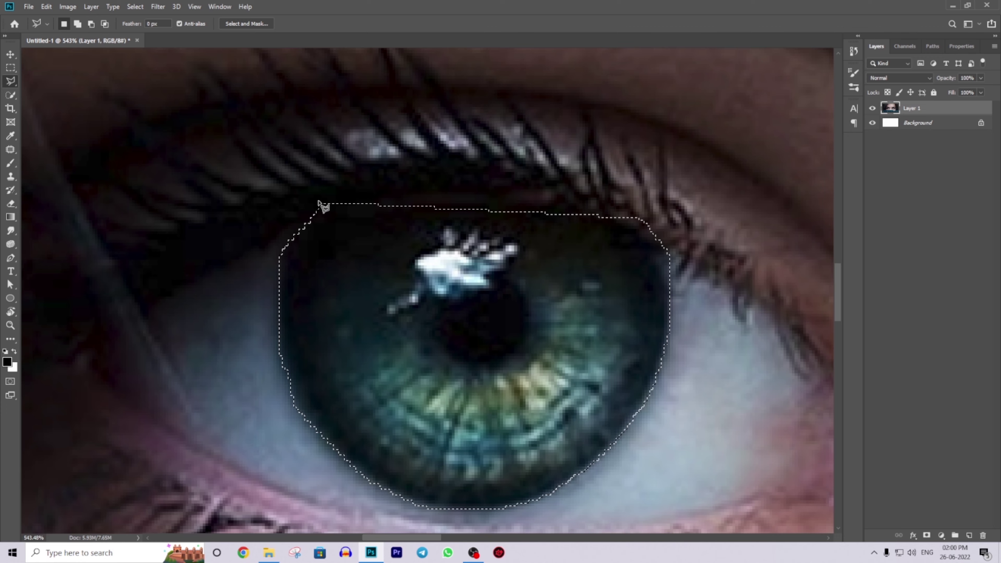
alt+scroll(322, 200, down, 2)
alt+scroll(630, 221, down, 2)
alt+scroll(487, 224, up, 2)
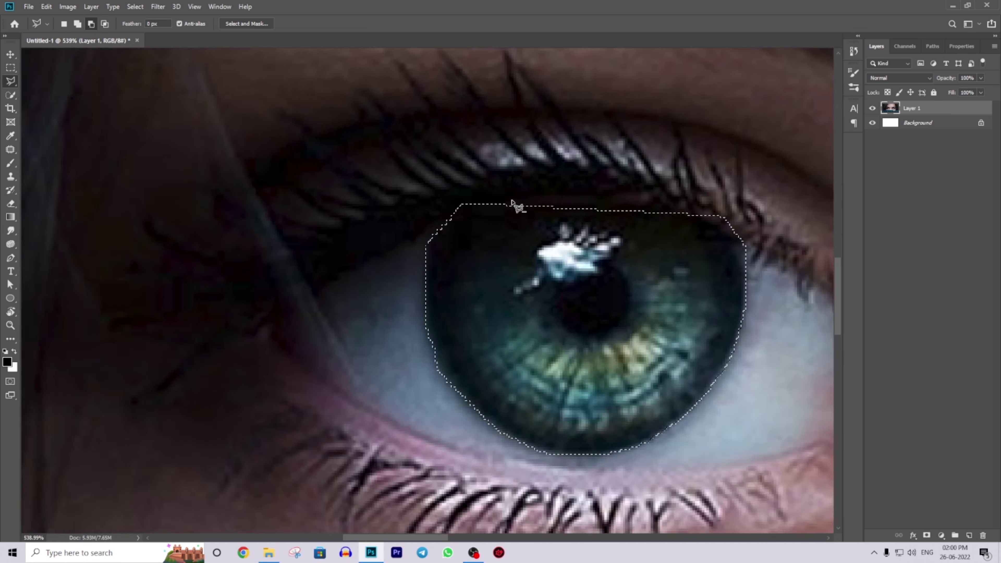
alt+scroll(516, 205, up, 2)
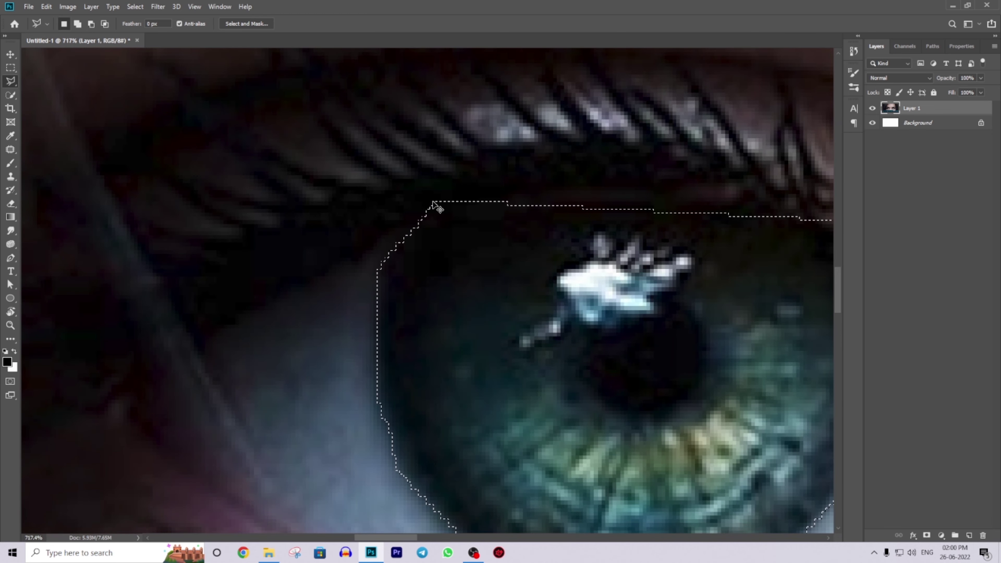
Shift-add a Polygonal Lasso outline to reshape the iris top edge.
key(shift)
click(442, 203)
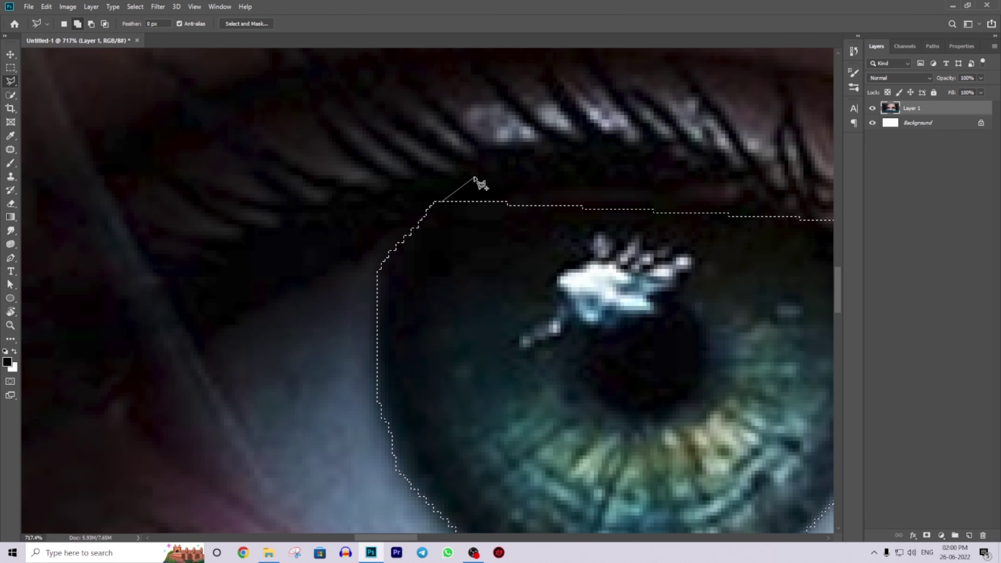
click(530, 154)
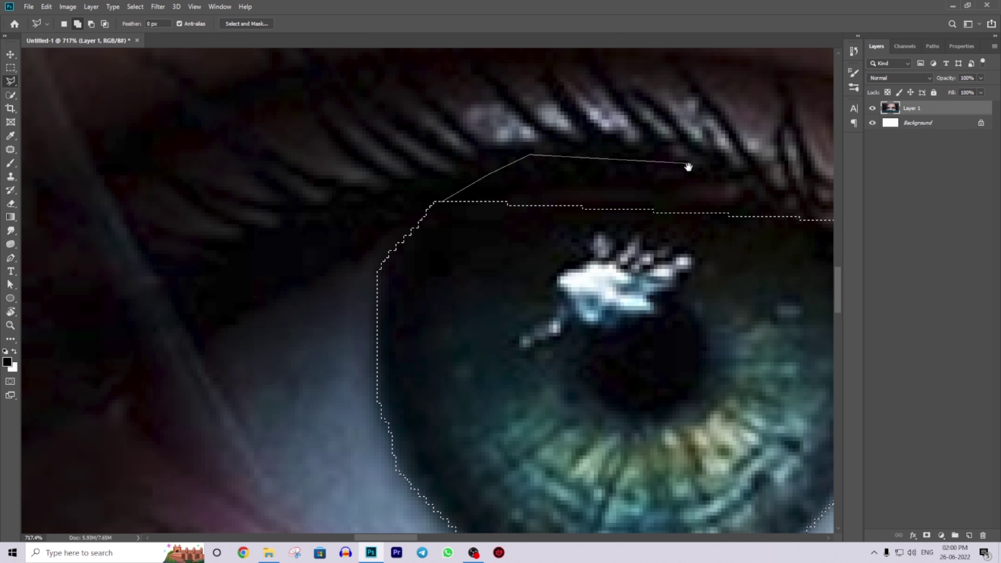
drag(688, 166, 512, 207)
click(513, 205)
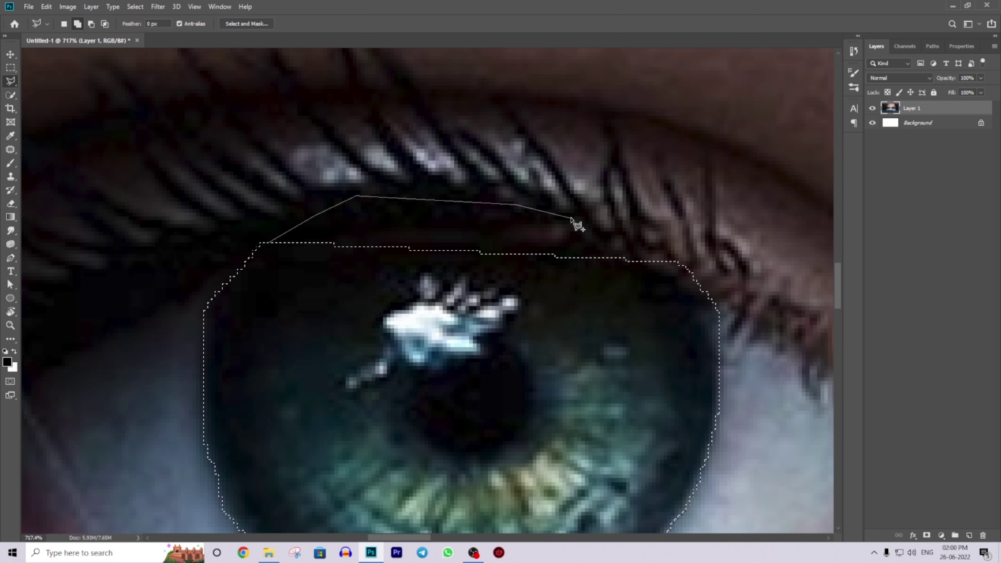
click(679, 261)
click(455, 290)
click(266, 286)
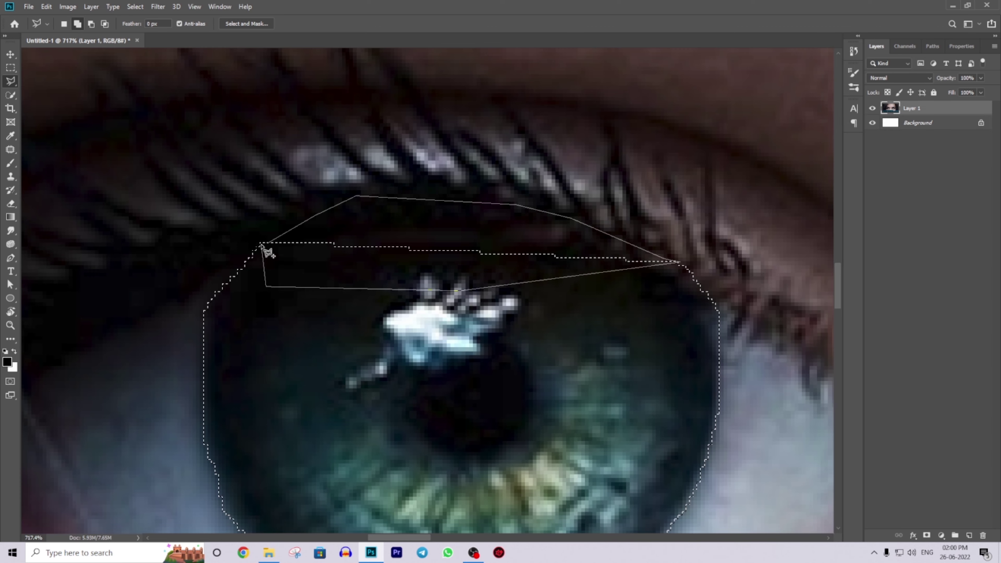
click(267, 244)
Zoom back out to fit the whole portrait in view.
scroll(352, 217, down, 2)
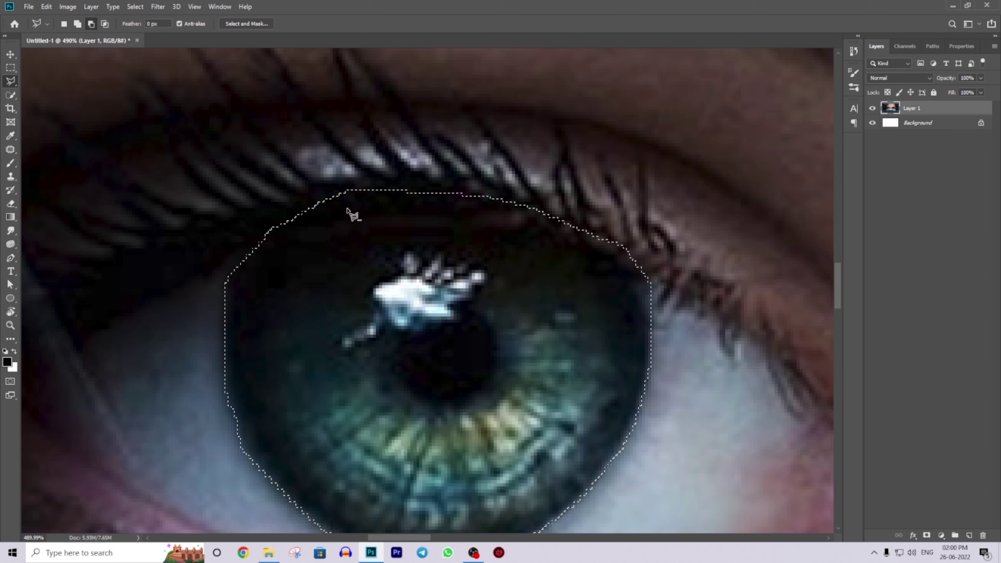
scroll(352, 217, down, 5)
scroll(535, 311, down, 5)
scroll(447, 289, up, 3)
scroll(447, 289, up, 3)
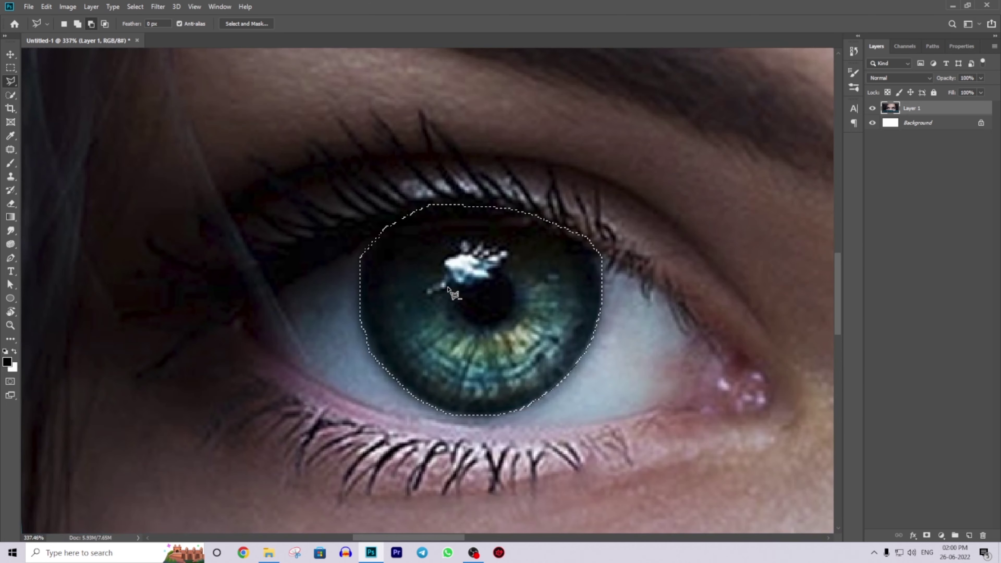
scroll(448, 289, down, 3)
scroll(449, 290, down, 3)
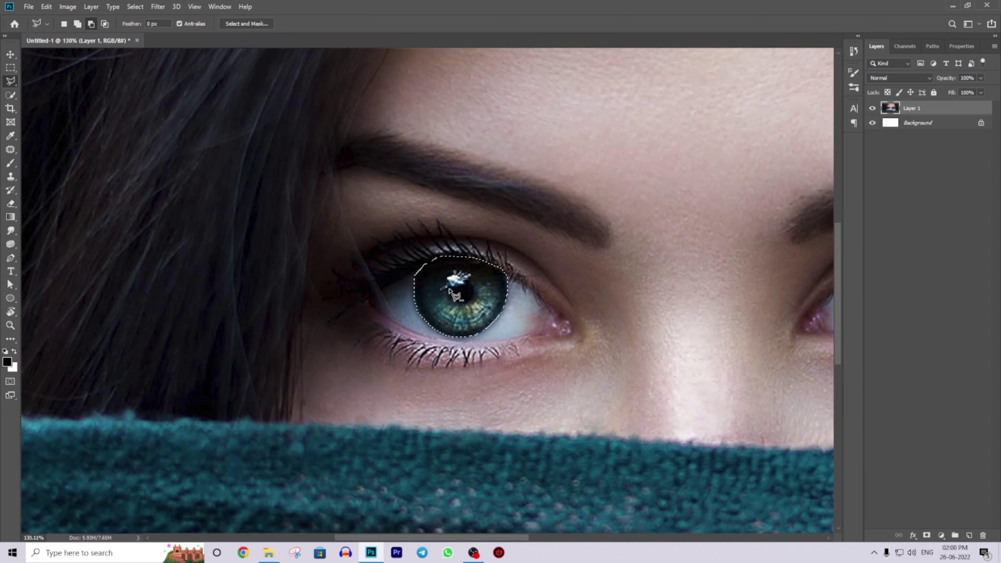
scroll(452, 291, down, 1)
scroll(512, 253, down, 1)
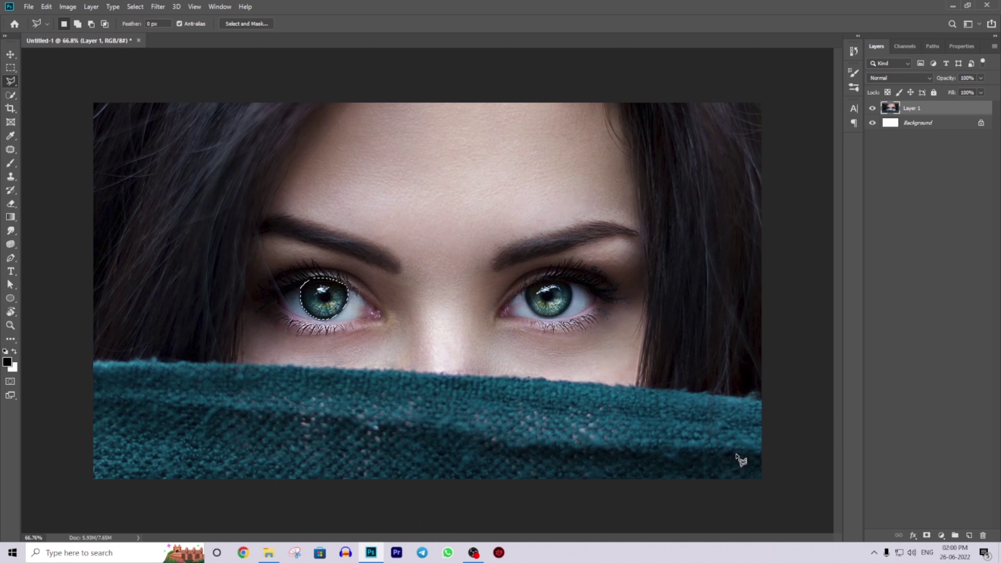
Add an iris-masked Hue/Saturation layer, test Colorize and Saturation, then uncheck Colorize.
click(940, 535)
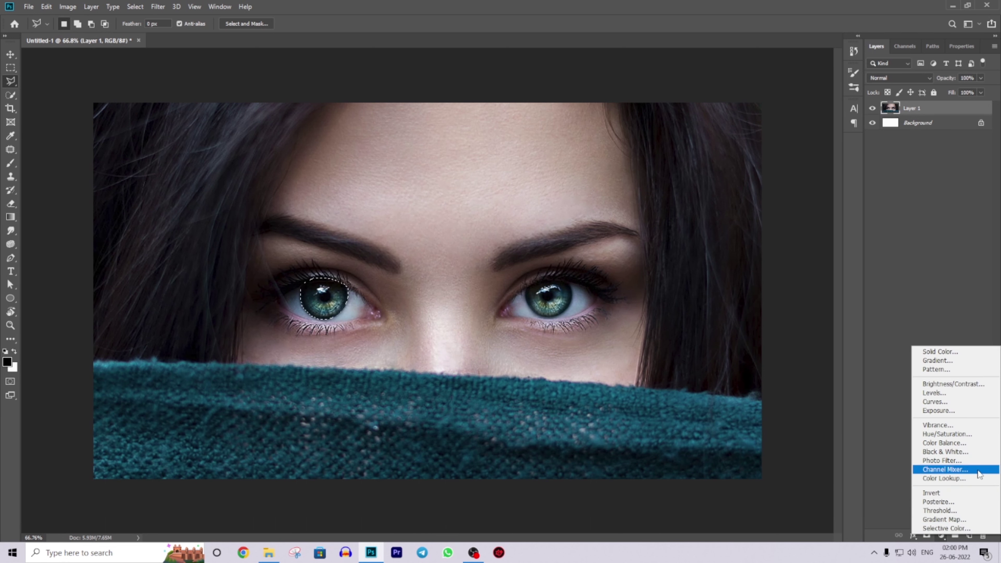
click(979, 441)
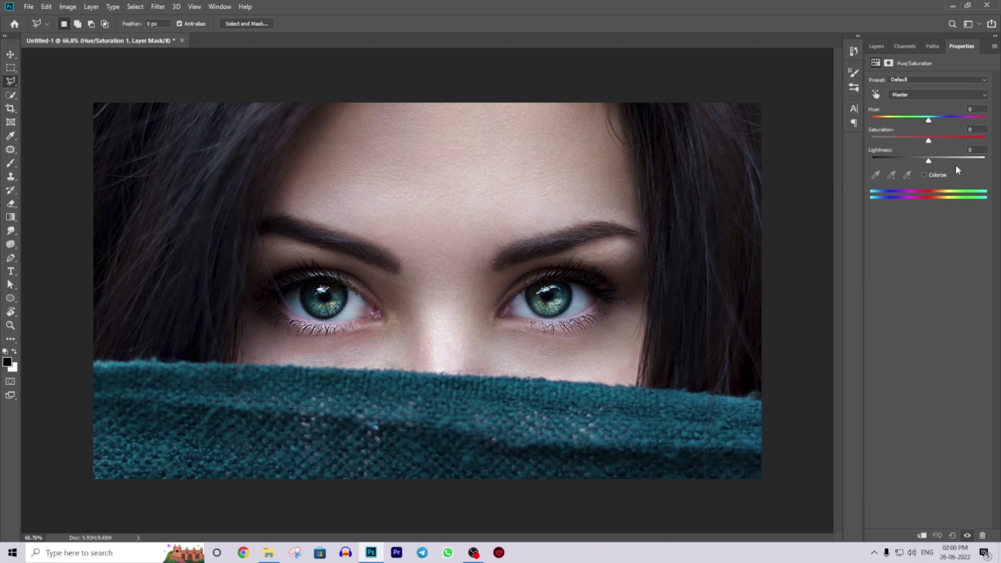
click(936, 174)
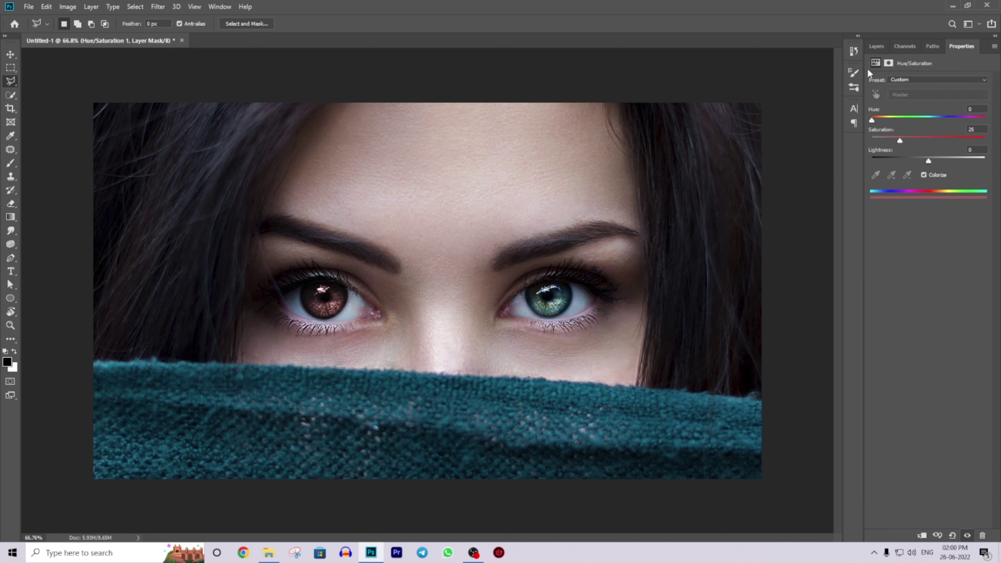
click(875, 47)
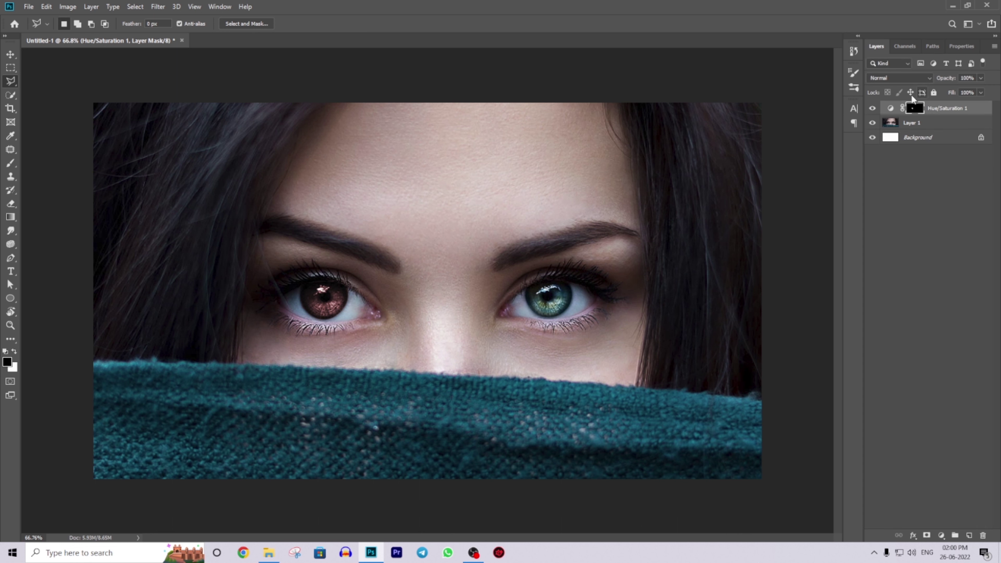
double_click(891, 108)
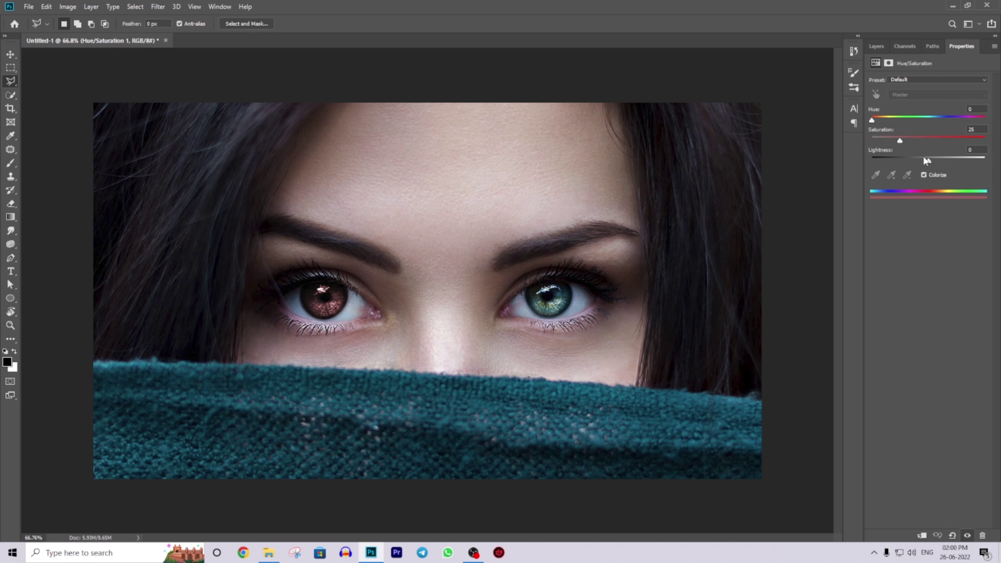
drag(905, 143, 933, 142)
click(931, 175)
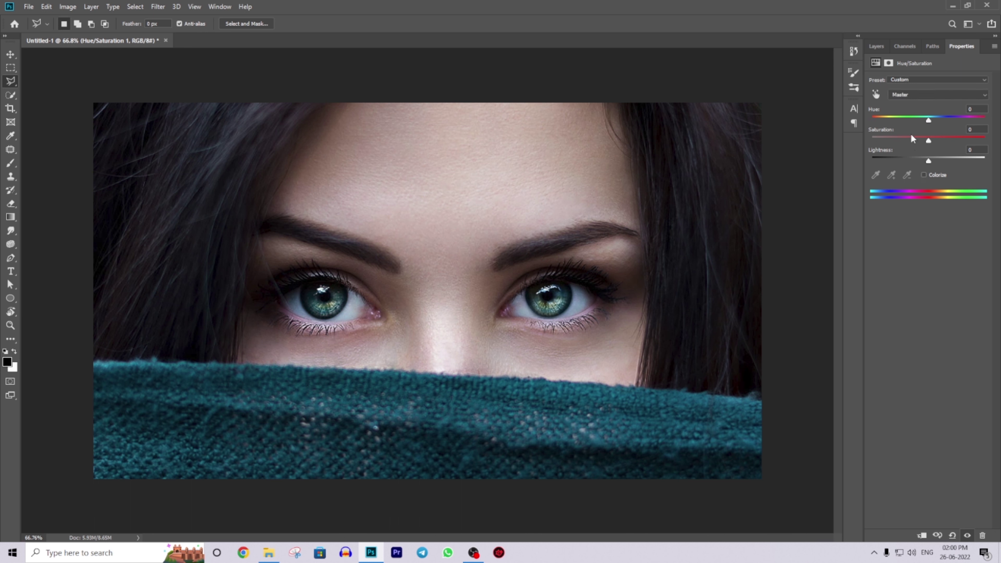
Tweak the iris sliders to Hue -1, Saturation +24 and Lightness -5.
drag(928, 139, 990, 140)
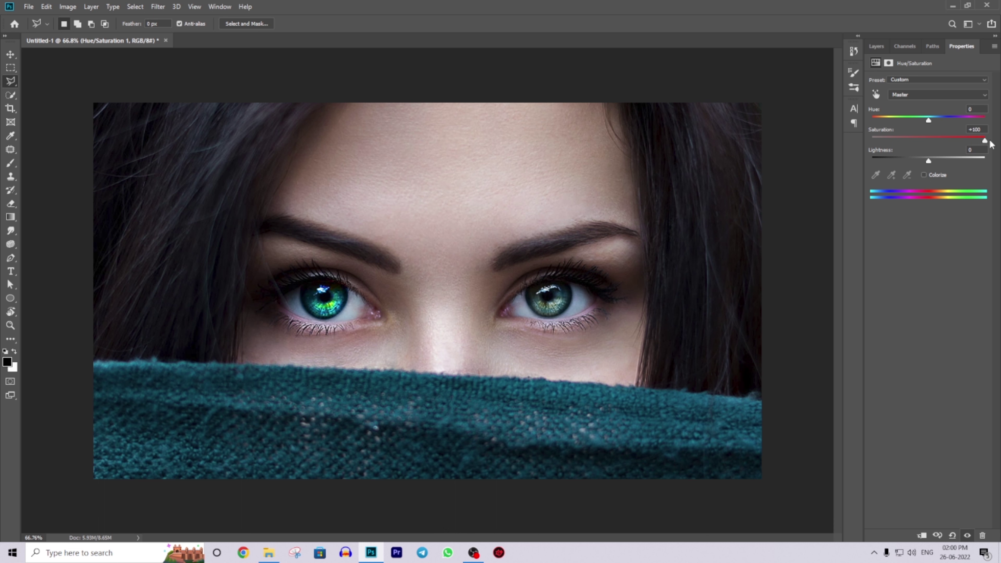
mouse_move(990, 145)
mouse_down()
mouse_move(950, 125)
mouse_move(894, 130)
mouse_move(944, 144)
mouse_up()
mouse_move(963, 140)
mouse_down()
mouse_move(895, 118)
mouse_move(954, 118)
mouse_move(910, 119)
mouse_move(907, 99)
mouse_up()
drag(930, 160, 921, 158)
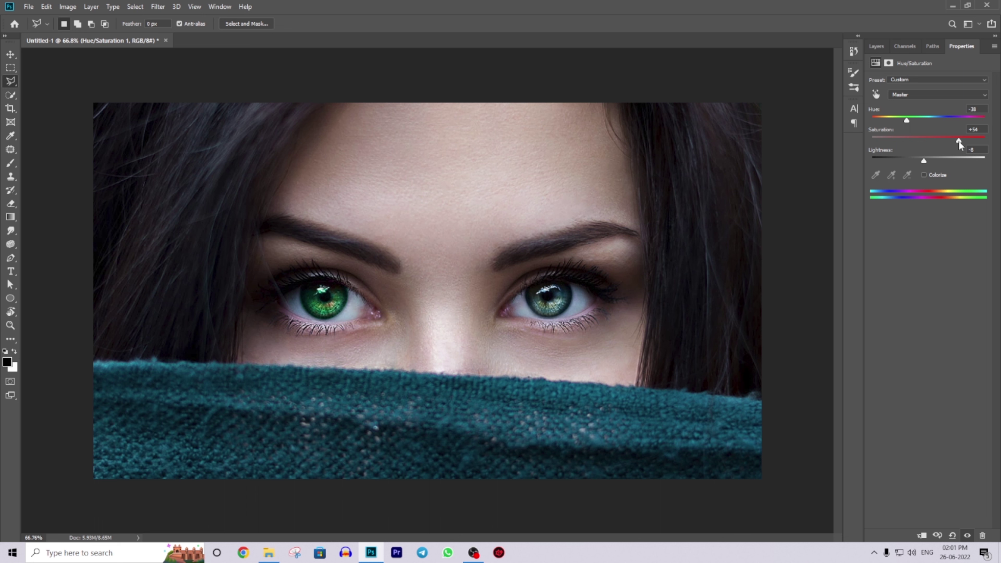
mouse_move(907, 120)
mouse_down()
mouse_move(874, 112)
mouse_move(944, 120)
mouse_move(909, 102)
mouse_move(927, 112)
mouse_up()
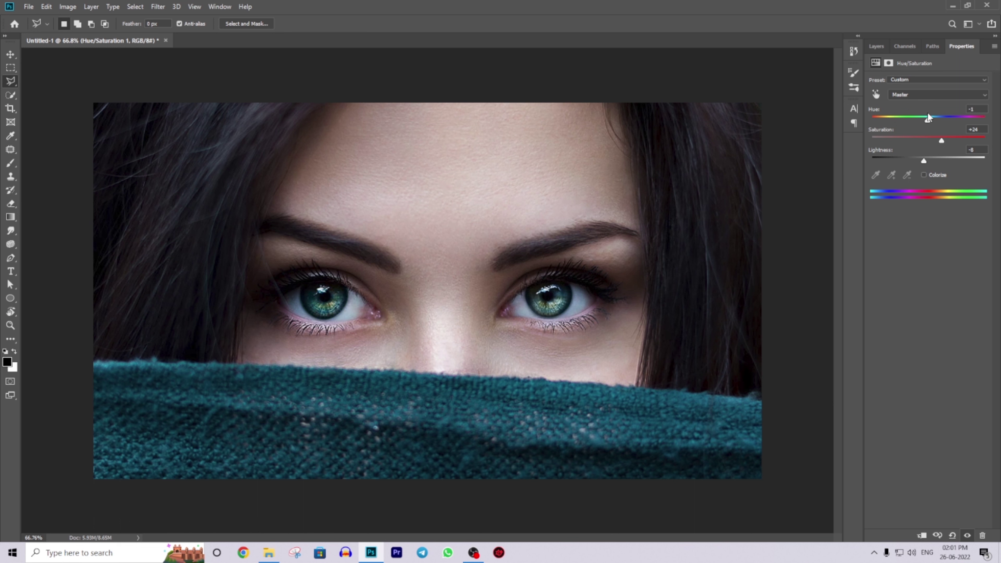
Colorize the iris at Hue 187, Saturation 35, Lightness -5 for a teal tint.
click(940, 177)
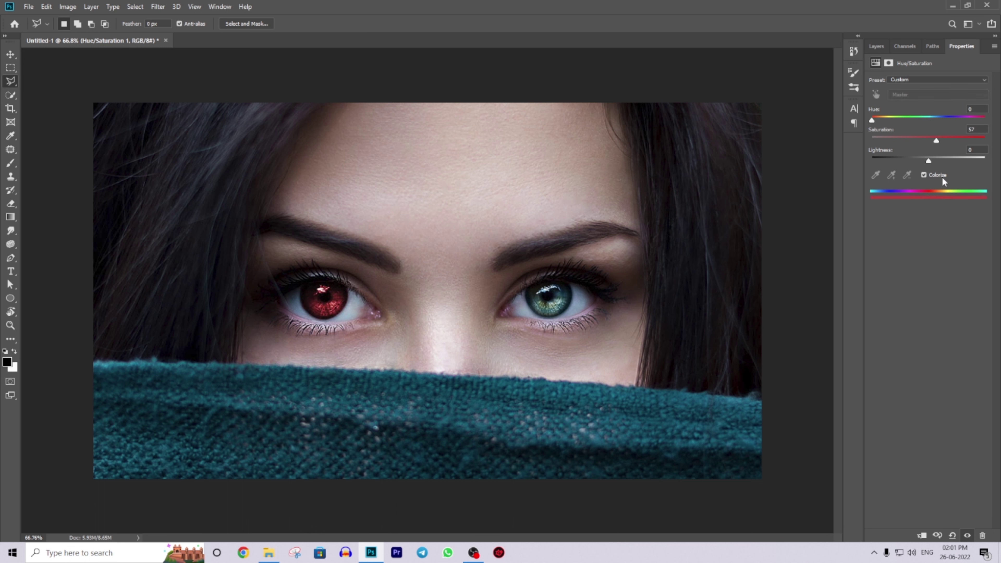
mouse_move(871, 120)
mouse_down()
mouse_move(926, 120)
mouse_move(901, 107)
mouse_up()
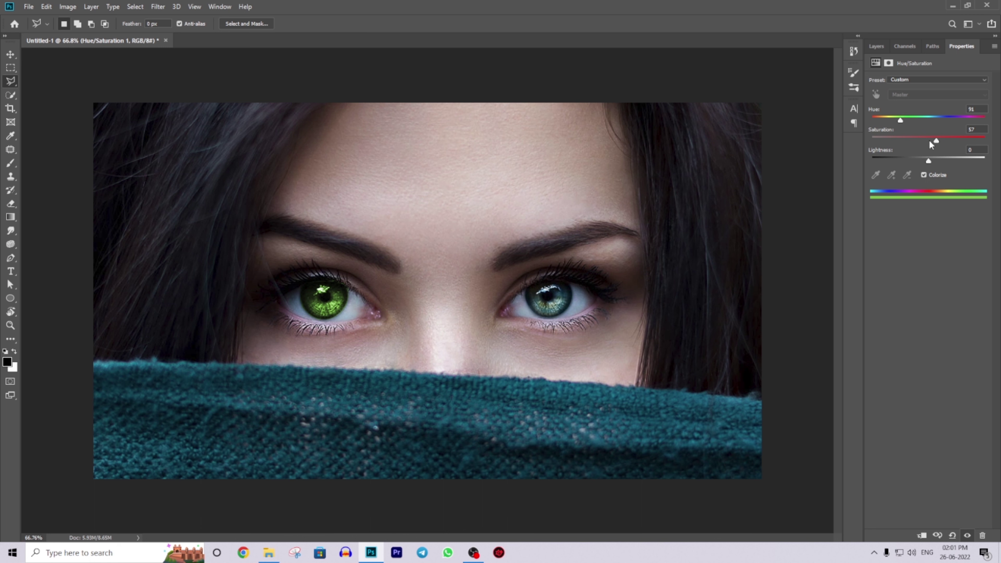
drag(933, 140, 899, 138)
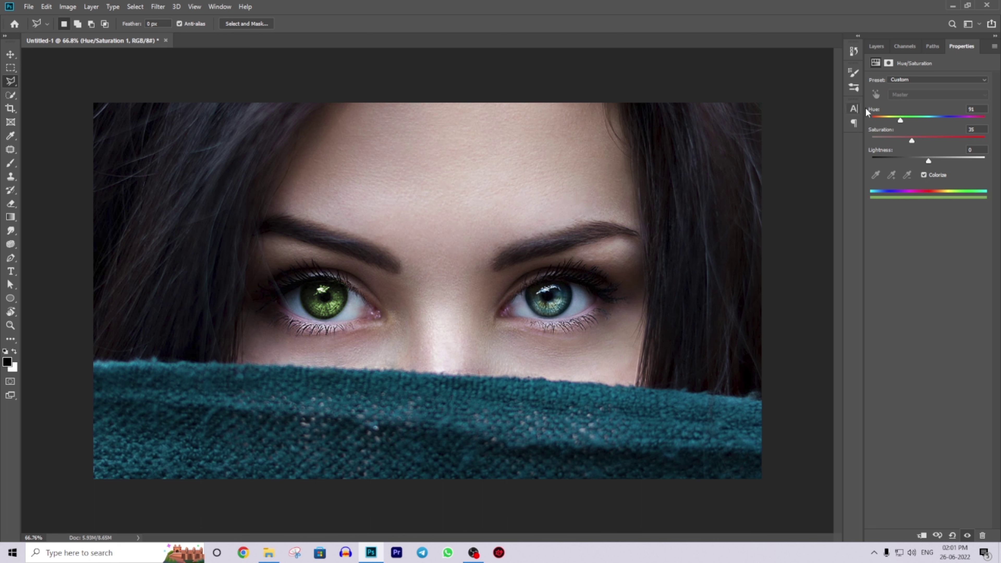
drag(923, 160, 924, 160)
drag(900, 120, 930, 119)
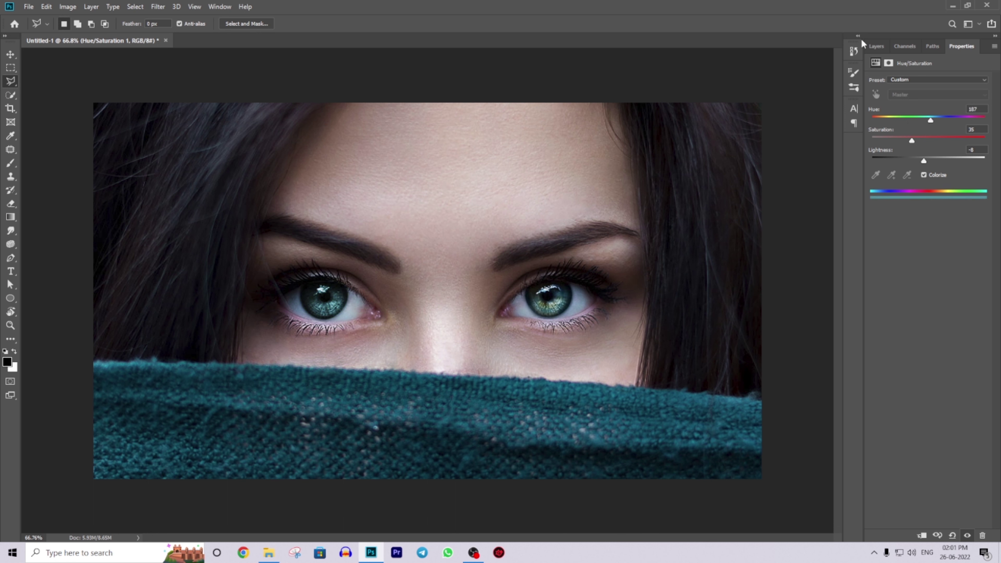
click(876, 46)
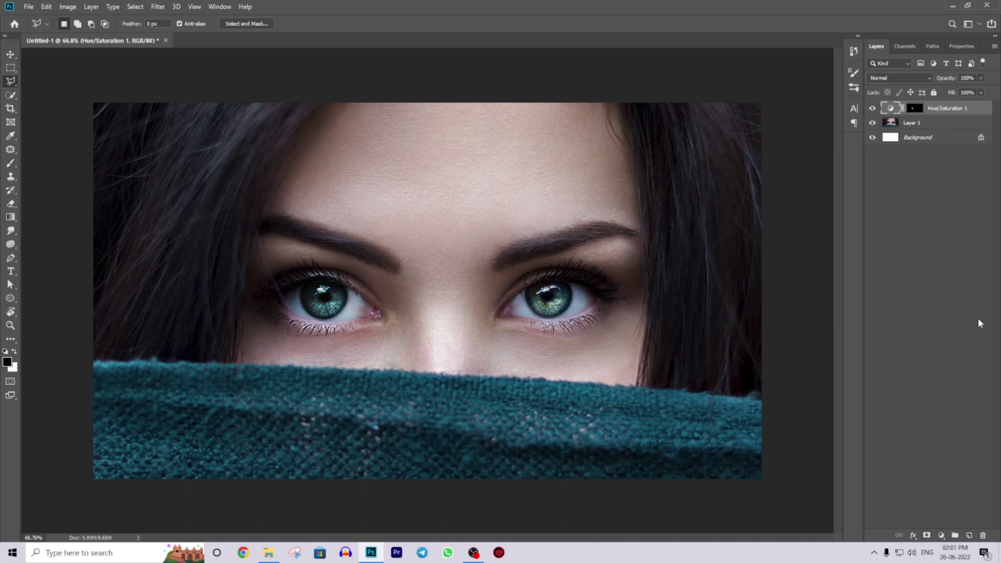
Add a Curves adjustment layer, moving the black point in and nudging the midpoint.
click(941, 535)
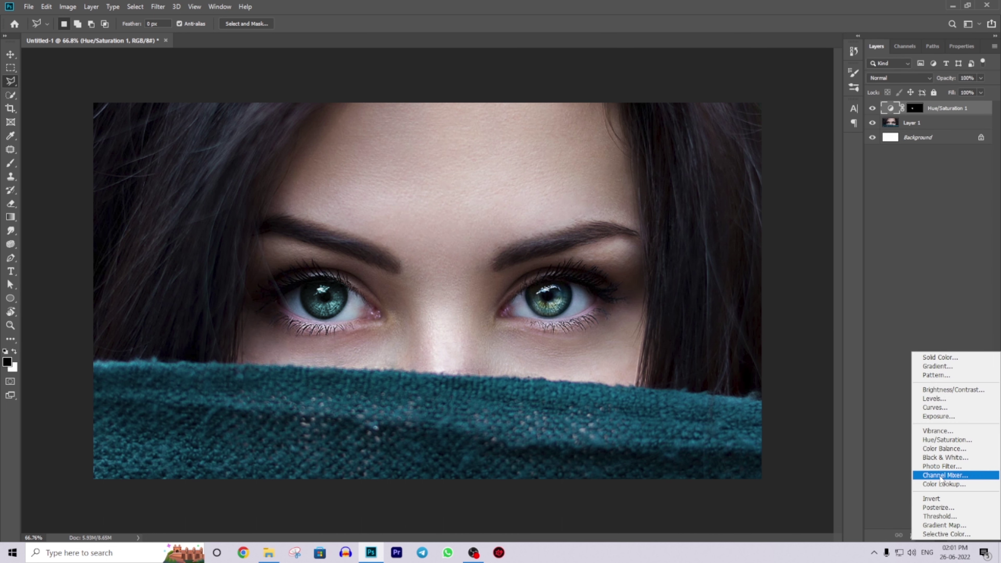
click(933, 407)
drag(939, 152, 939, 163)
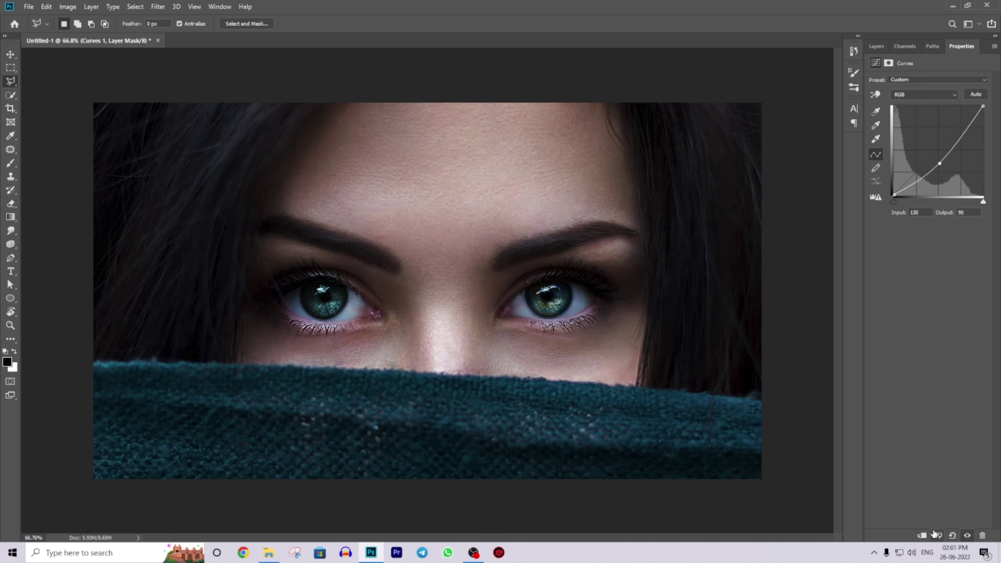
key(ctrl+i)
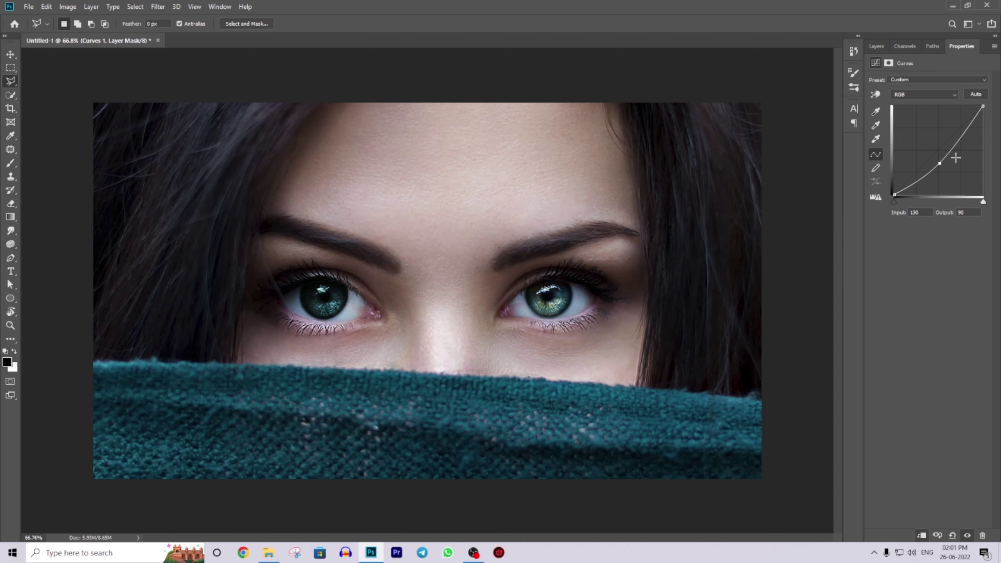
mouse_move(939, 162)
mouse_down()
mouse_move(929, 153)
mouse_move(956, 138)
mouse_up()
drag(893, 202, 893, 198)
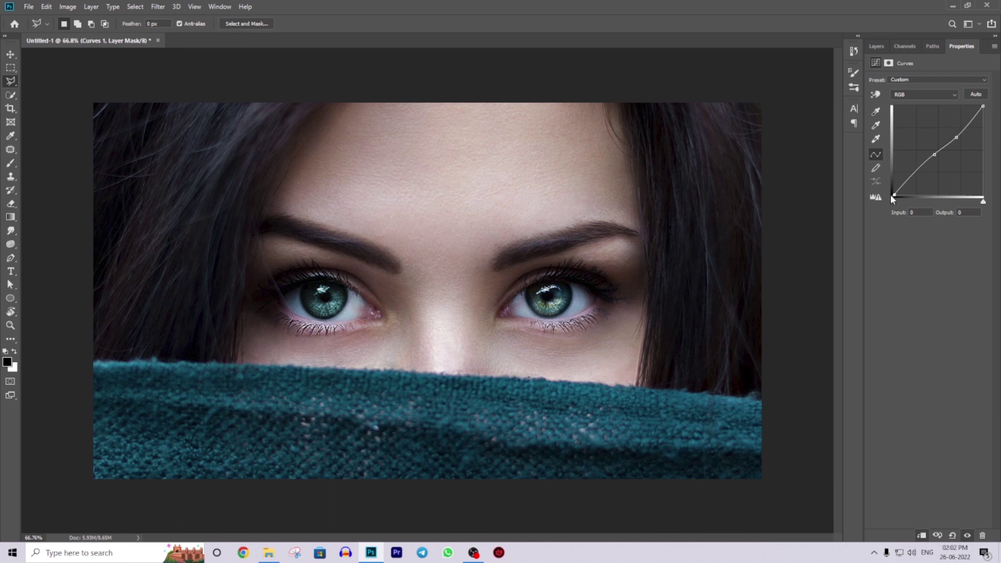
drag(934, 155, 937, 155)
Toggle Curves 1 visibility to compare, leaving the layer switched off.
key(F7)
click(873, 108)
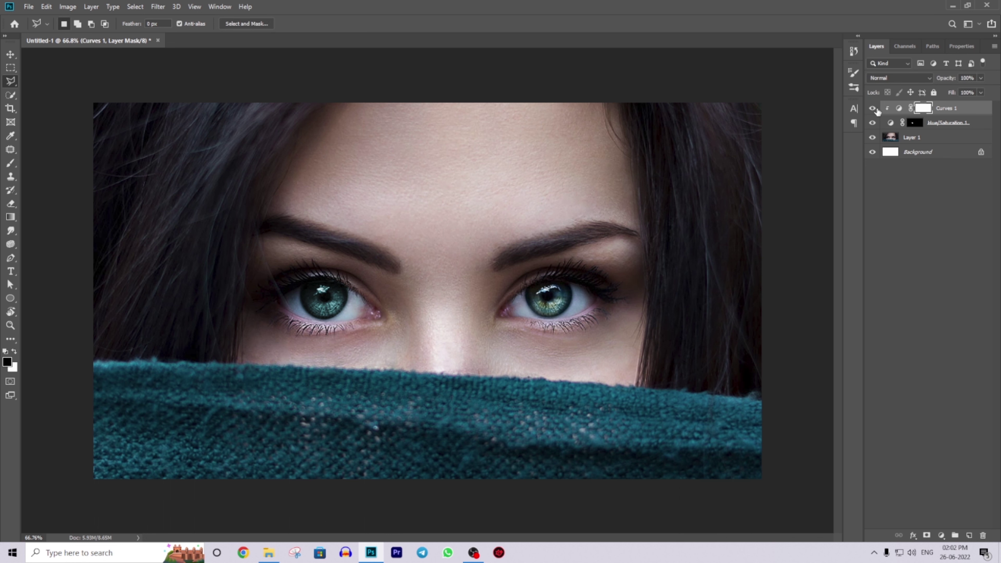
click(873, 109)
scroll(565, 275, down, 3)
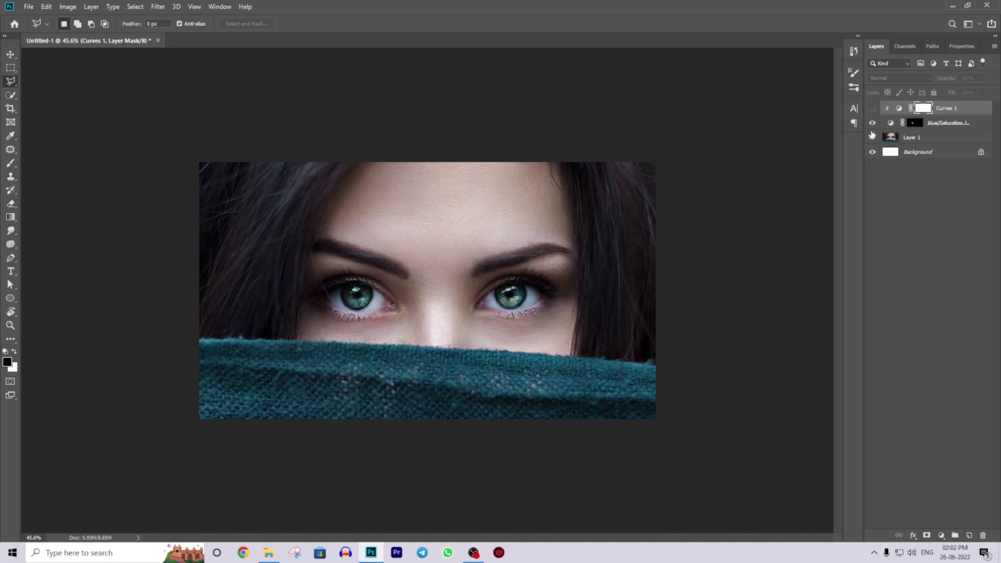
scroll(565, 279, up, 5)
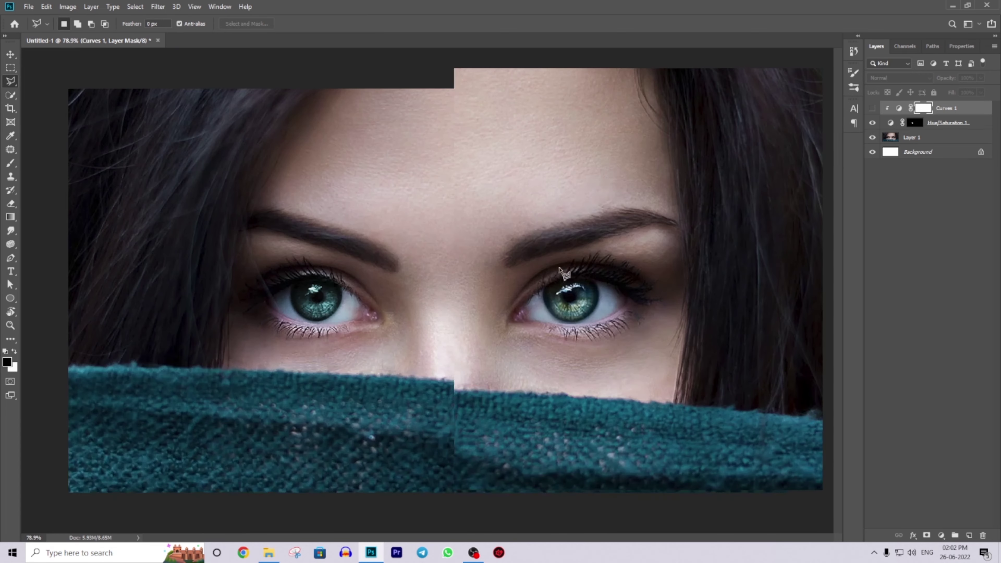
scroll(565, 279, up, 2)
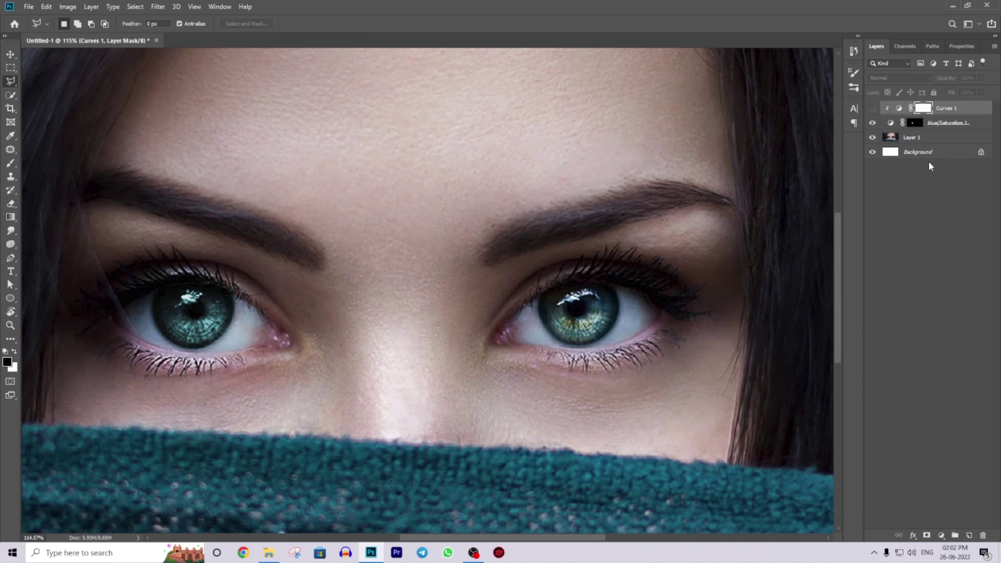
Turn the left iris back to green with Hue 114 on Hue/Saturation 1.
double_click(890, 123)
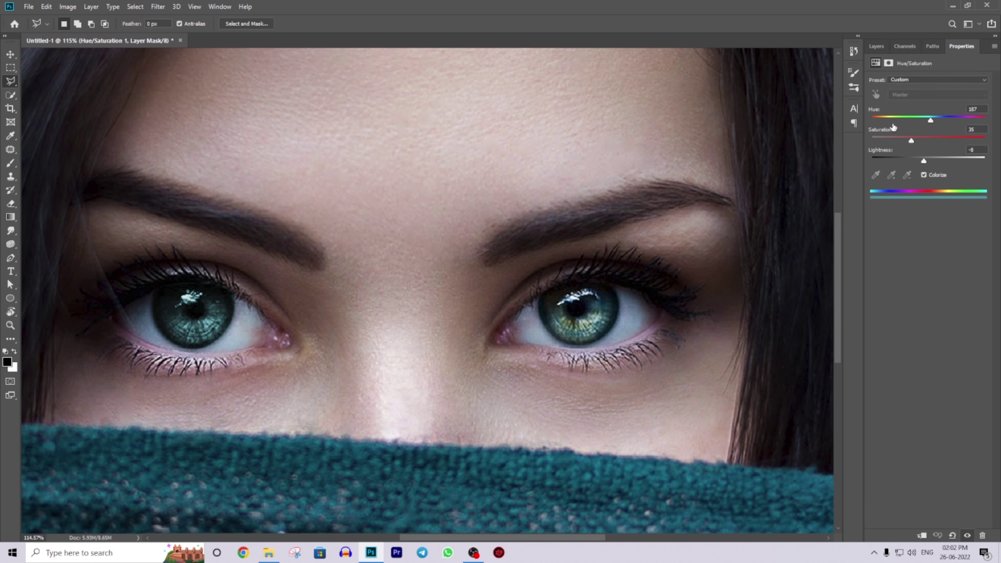
drag(929, 119, 908, 111)
click(876, 46)
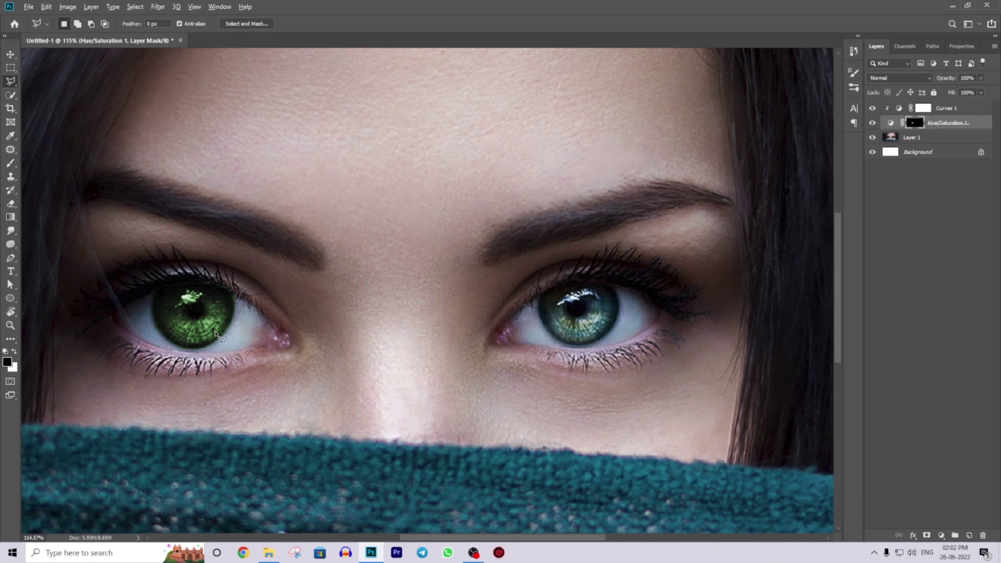
scroll(162, 323, down, 1)
scroll(162, 323, up, 5)
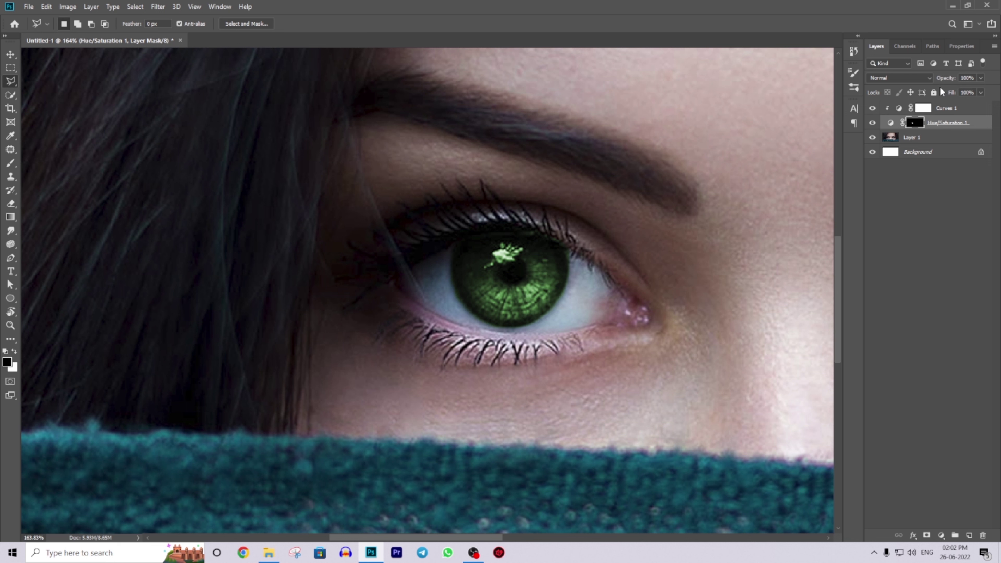
Feather the Hue/Saturation 1 layer mask by 21.3 px.
click(961, 46)
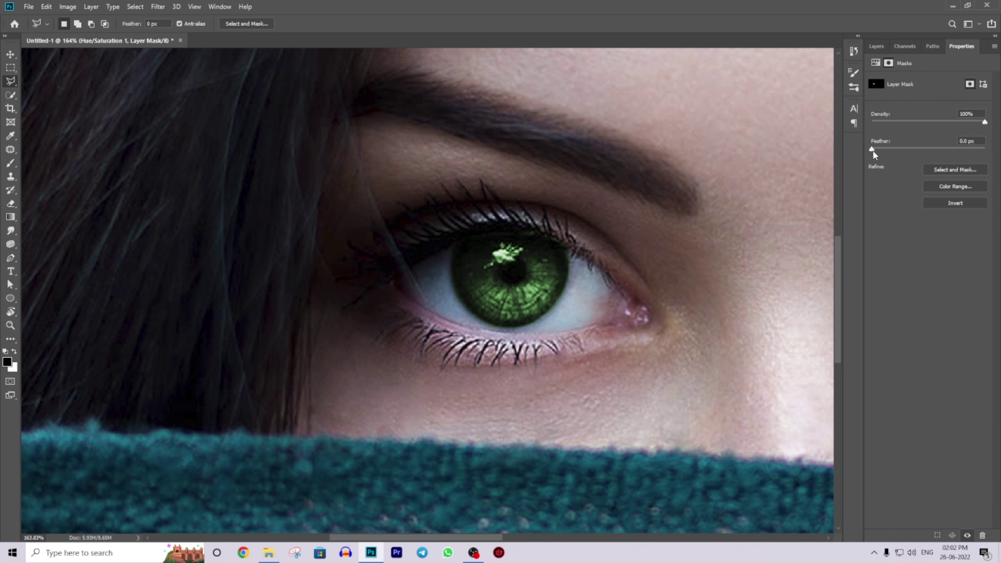
drag(873, 150, 923, 156)
click(956, 149)
click(979, 141)
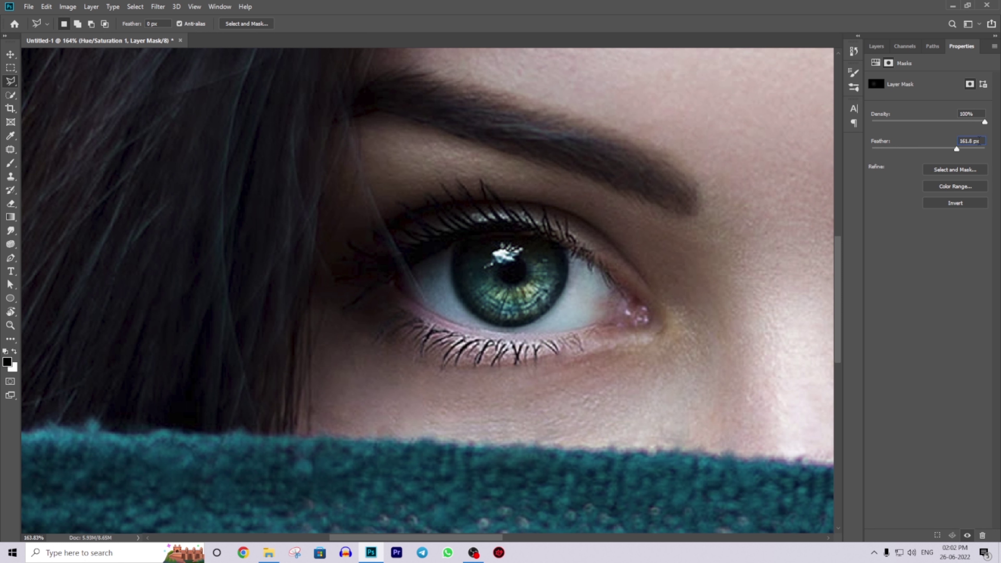
double_click(979, 141)
text(100)
text(10)
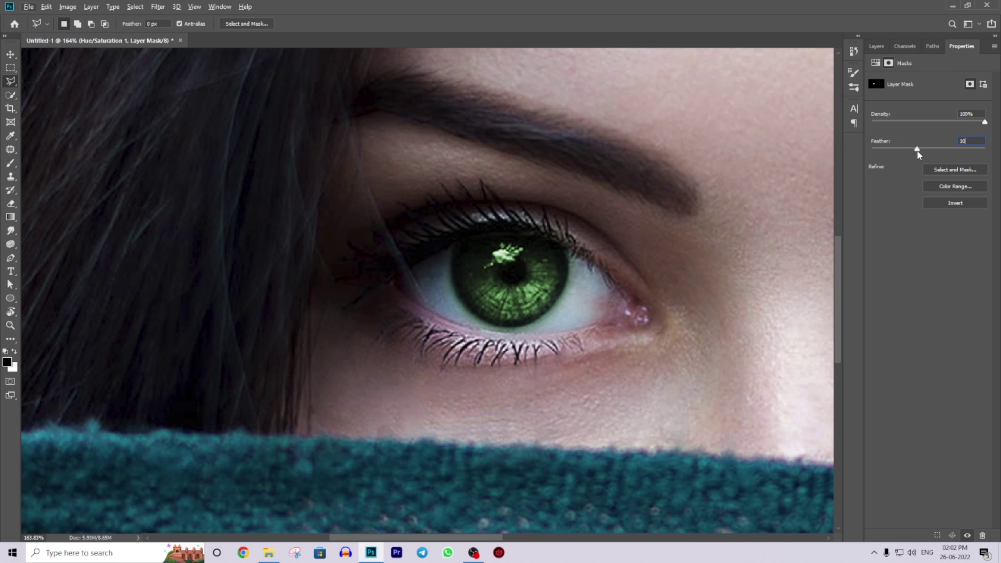
drag(916, 149, 922, 149)
scroll(699, 291, down, 3)
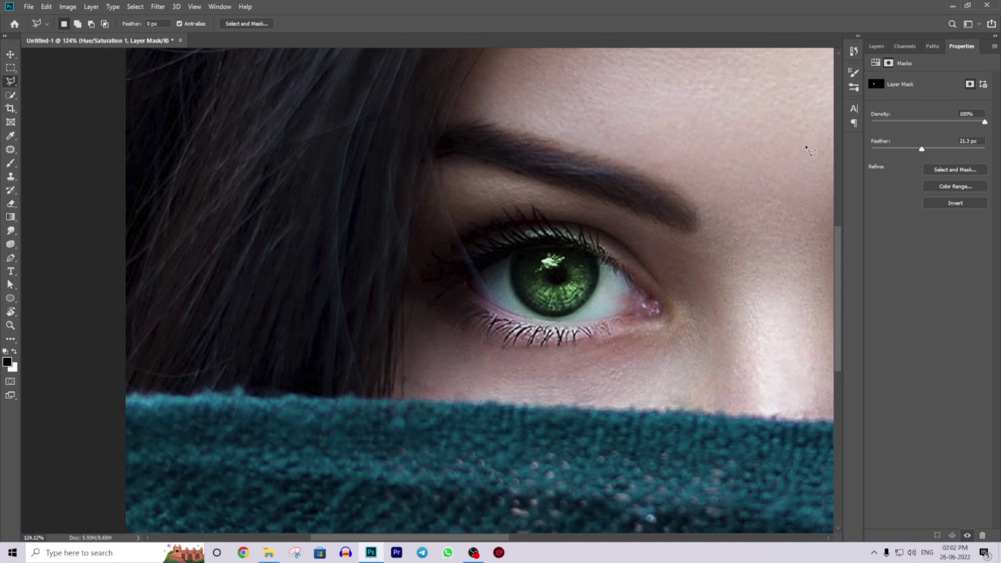
scroll(527, 354, down, 2)
scroll(819, 118, up, 1)
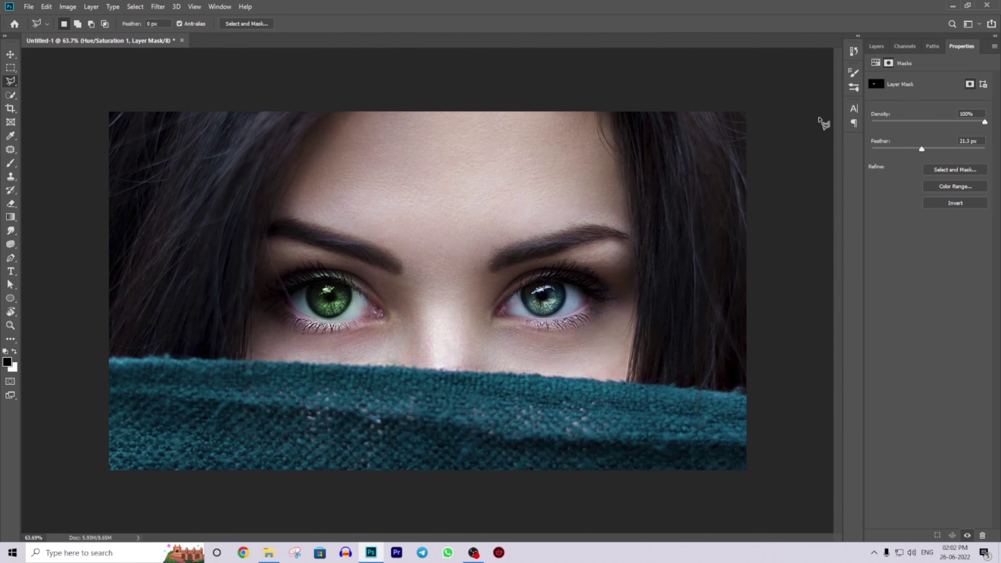
click(876, 45)
scroll(277, 258, up, 3)
scroll(283, 315, up, 4)
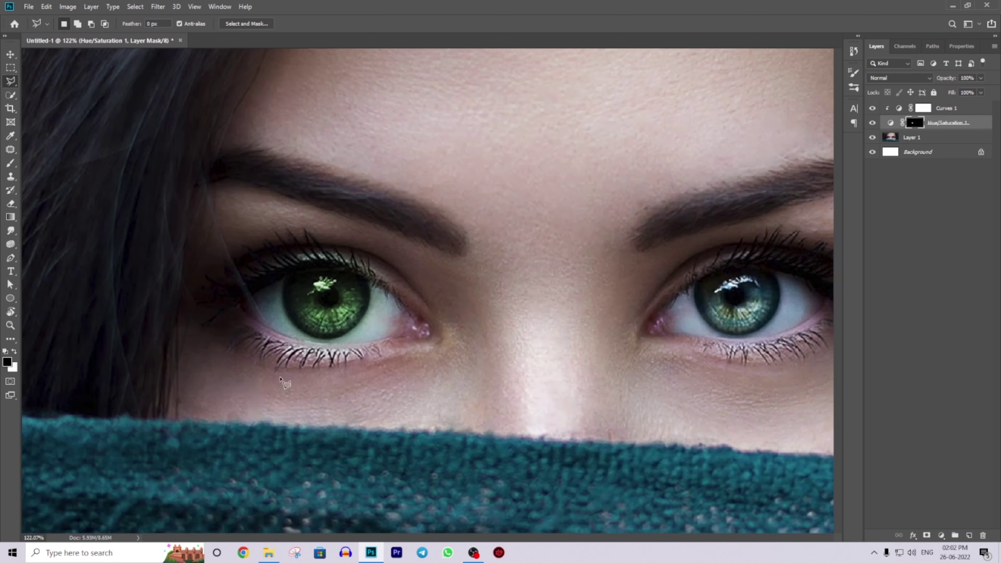
scroll(296, 372, up, 3)
Bring the left iris into view and set the Brush tool to 17 px.
drag(296, 372, 386, 286)
scroll(367, 434, up, 3)
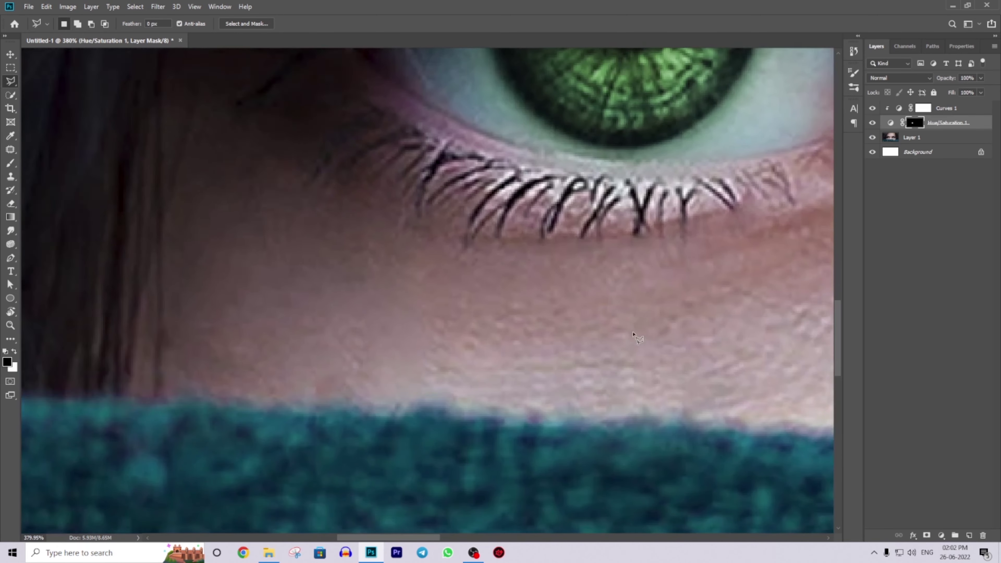
scroll(366, 490, up, 3)
drag(434, 220, 208, 481)
key(b)
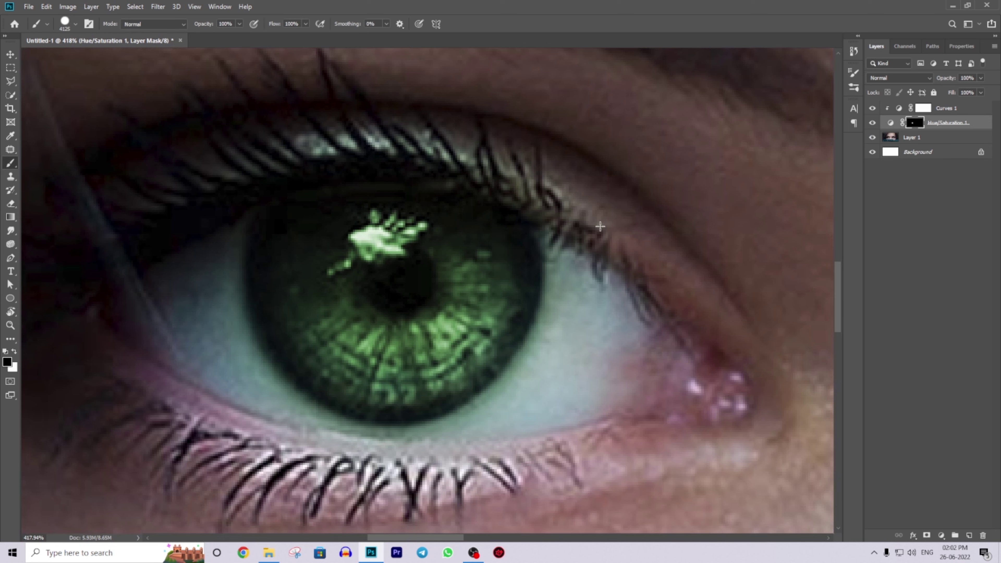
drag(672, 231, 487, 254)
right_click(723, 232)
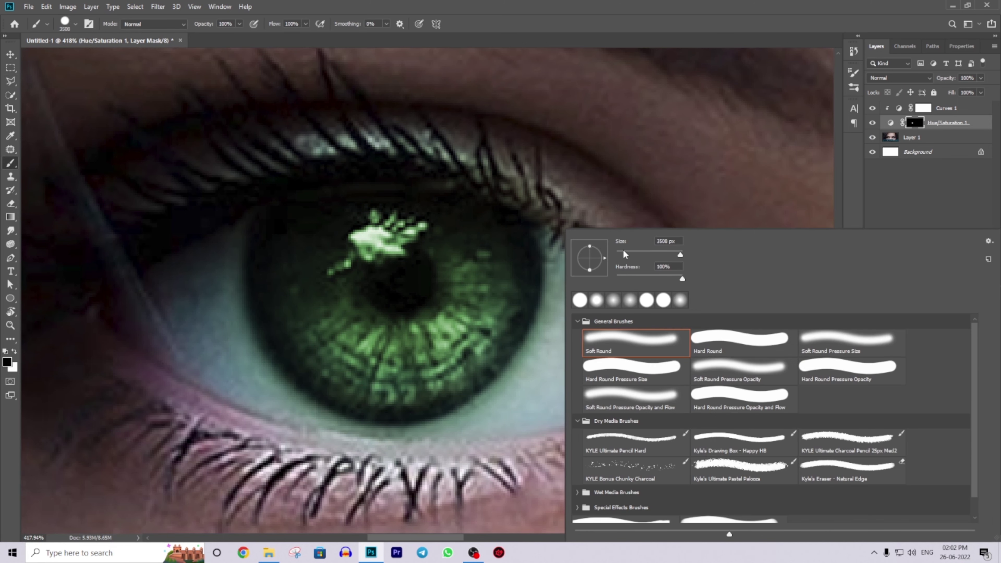
drag(624, 253, 614, 253)
key(Return)
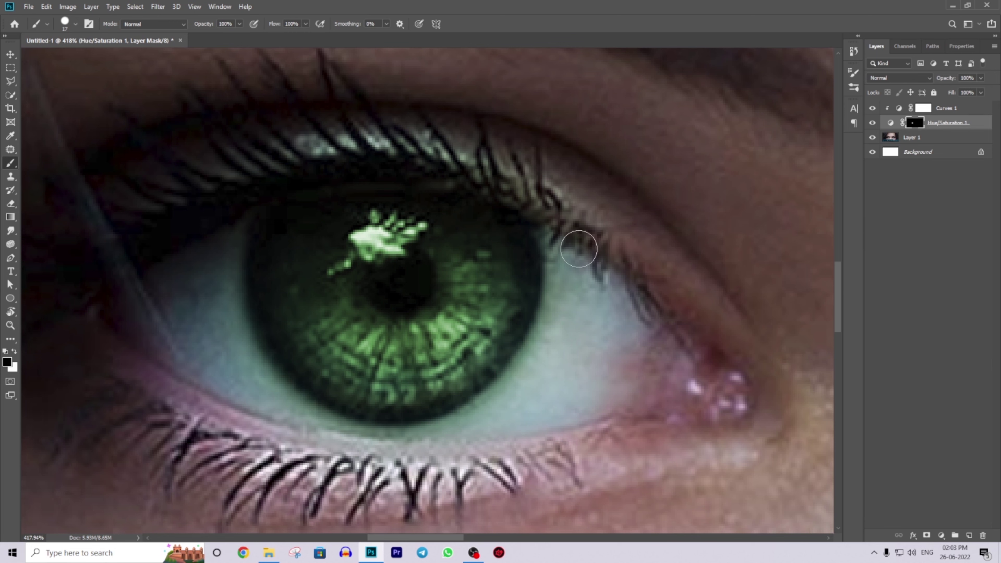
Enlarge the round brush to 29 px at 100% hardness and zoom out to the portrait.
right_click(578, 250)
key(Return)
drag(515, 328, 553, 335)
scroll(670, 215, down, 3)
scroll(669, 215, left, 3)
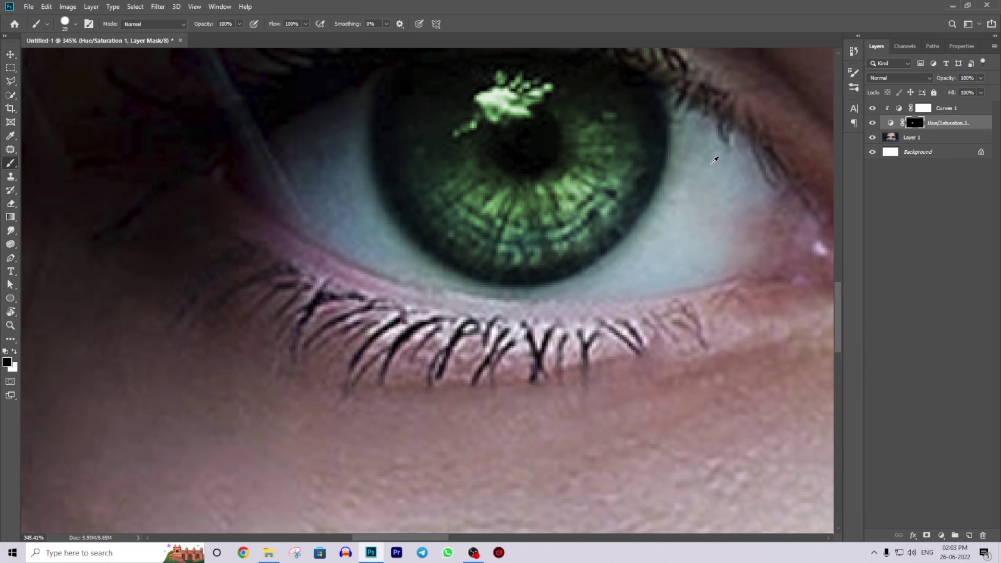
scroll(764, 192, down, 5)
scroll(764, 192, down, 3)
scroll(773, 201, down, 2)
scroll(781, 212, down, 1)
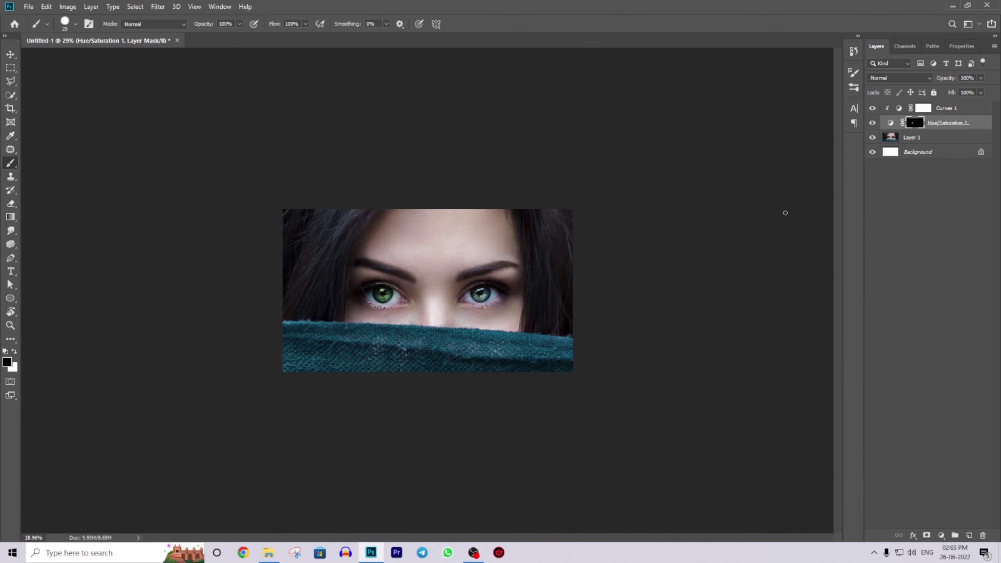
scroll(781, 212, up, 1)
click(872, 122)
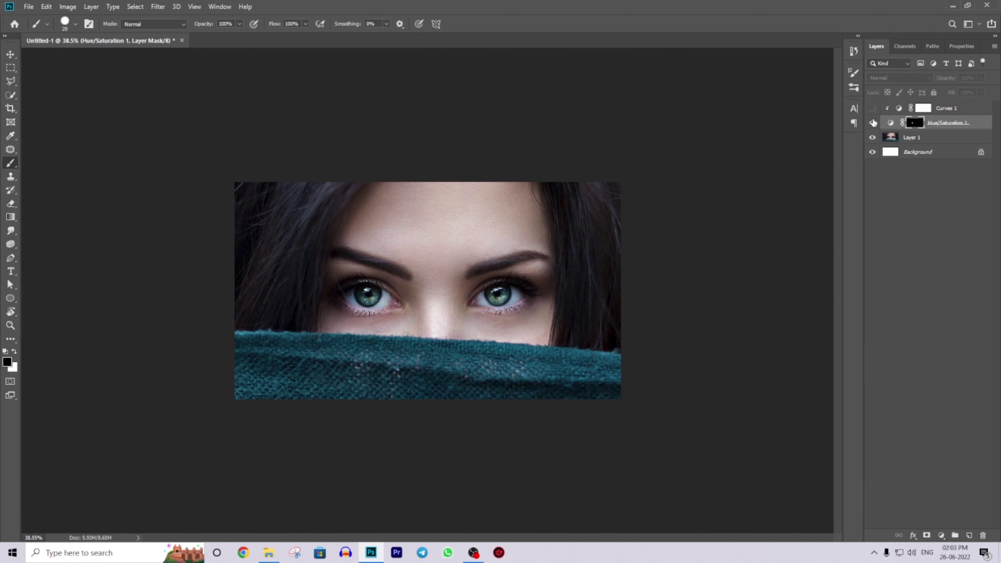
scroll(476, 235, down, 1)
scroll(470, 239, up, 2)
scroll(469, 239, up, 1)
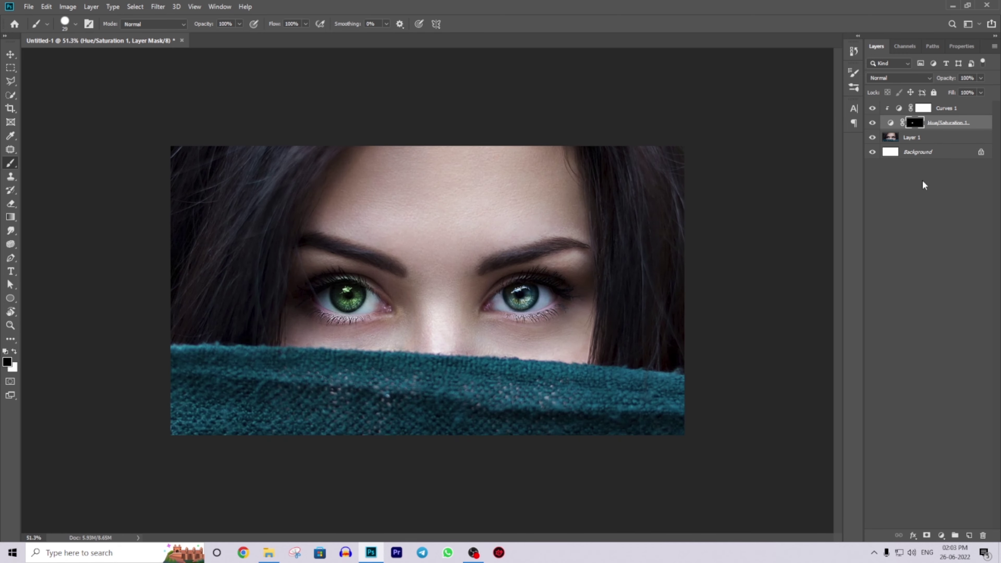
mouse_move(912, 113)
mouse_down()
mouse_move(914, 125)
mouse_move(932, 109)
mouse_move(923, 108)
mouse_up()
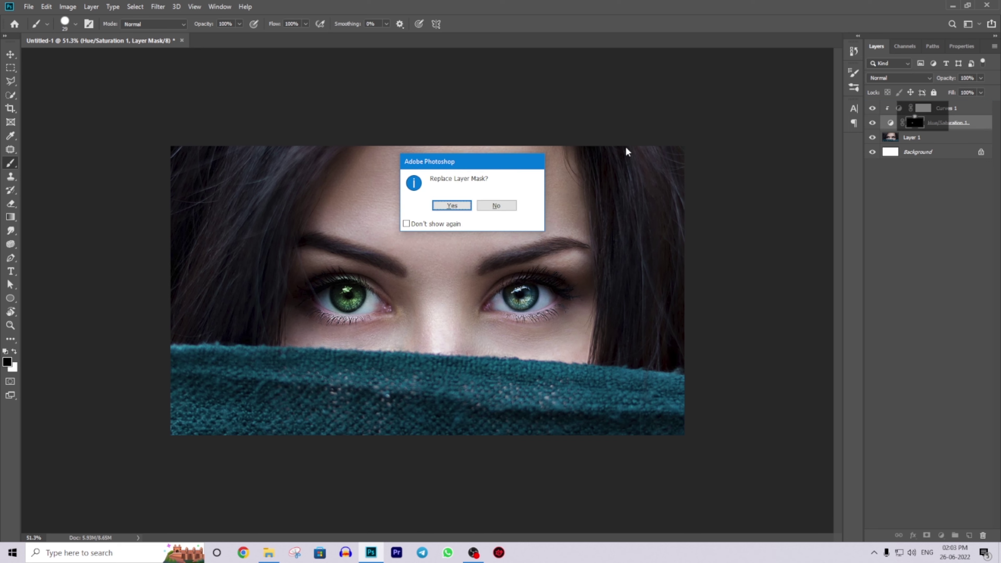
click(445, 208)
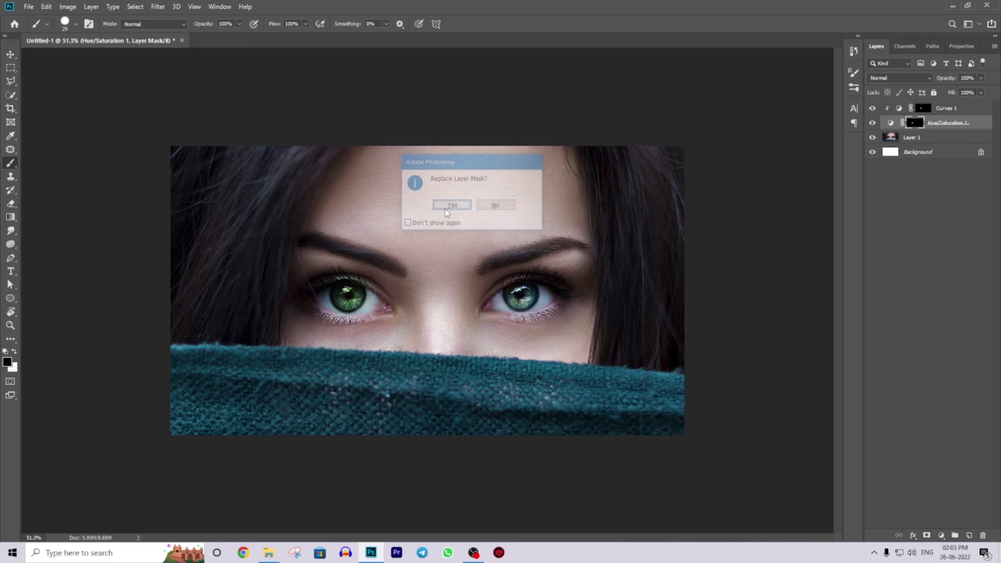
alt+scroll(419, 297, up, 2)
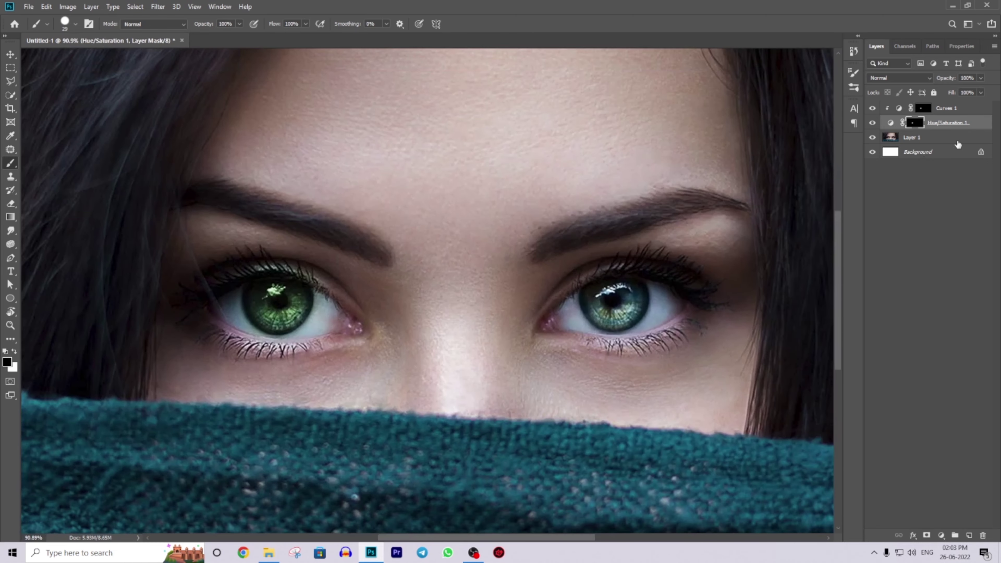
alt+scroll(499, 221, up, 1)
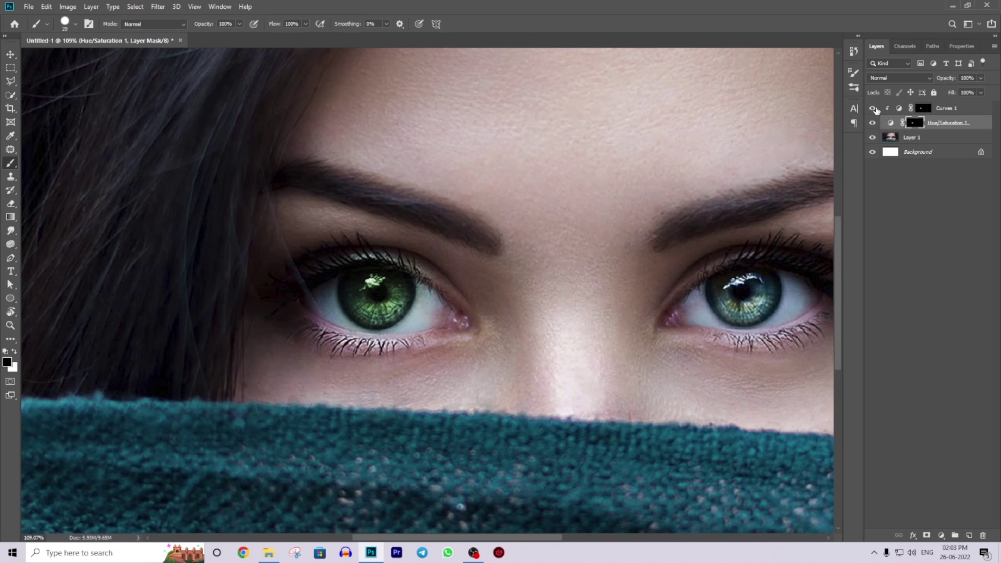
click(873, 121)
alt+scroll(504, 200, down, 2)
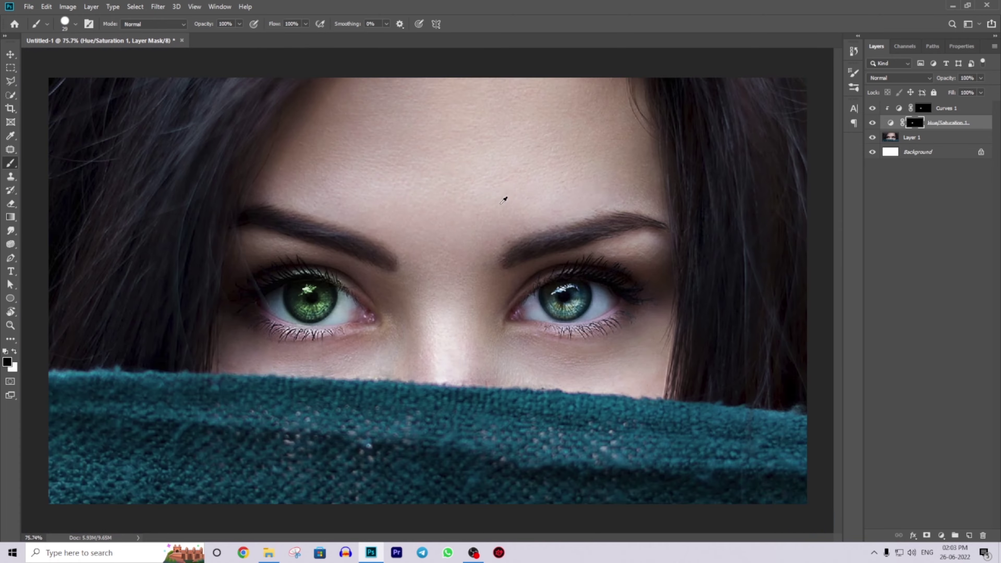
alt+scroll(503, 200, down, 1)
alt+scroll(618, 278, down, 1)
alt+scroll(349, 174, down, 1)
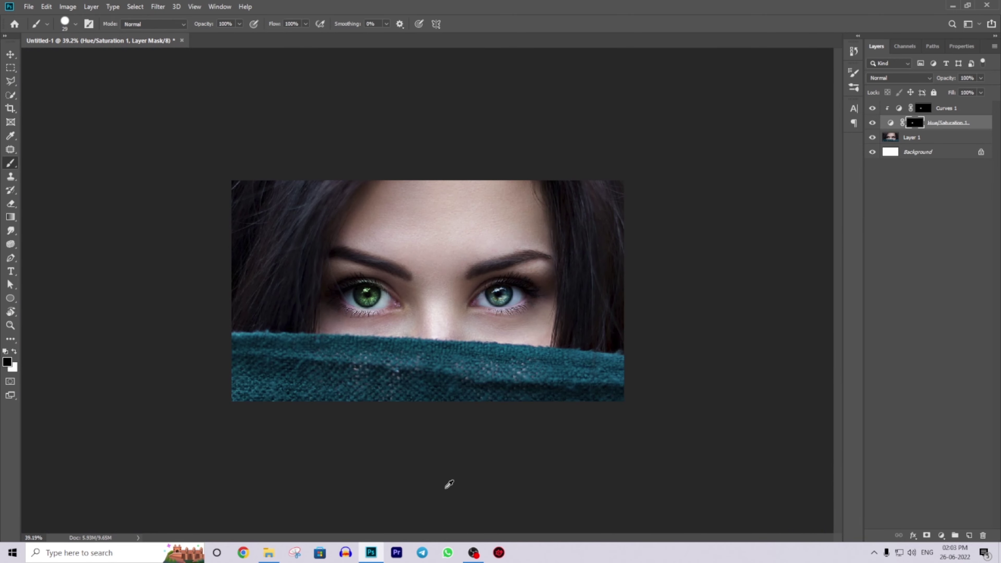
alt+scroll(508, 314, up, 2)
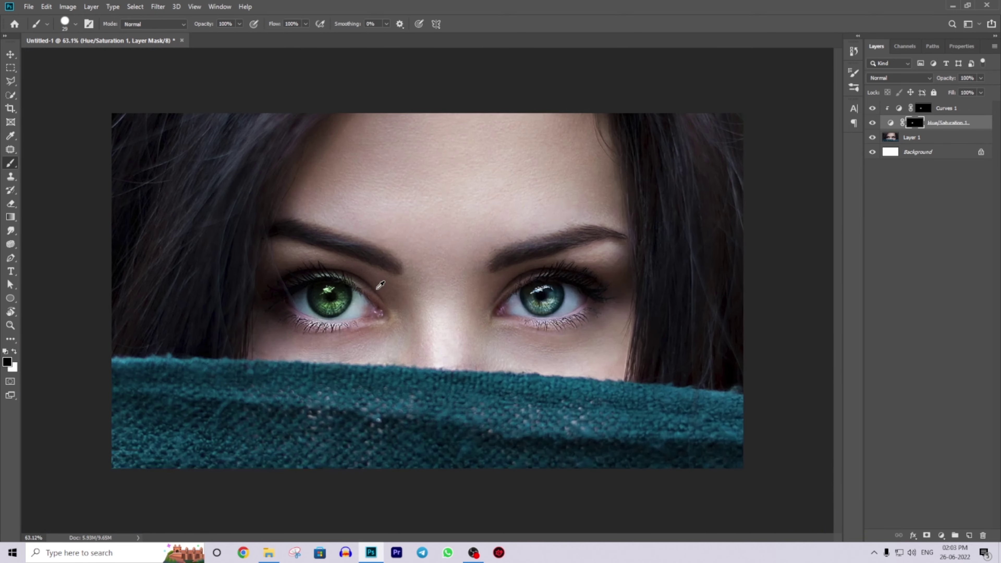
alt+scroll(380, 286, up, 1)
Start File > Open and move up to the Lahir Tech folder.
click(22, 5)
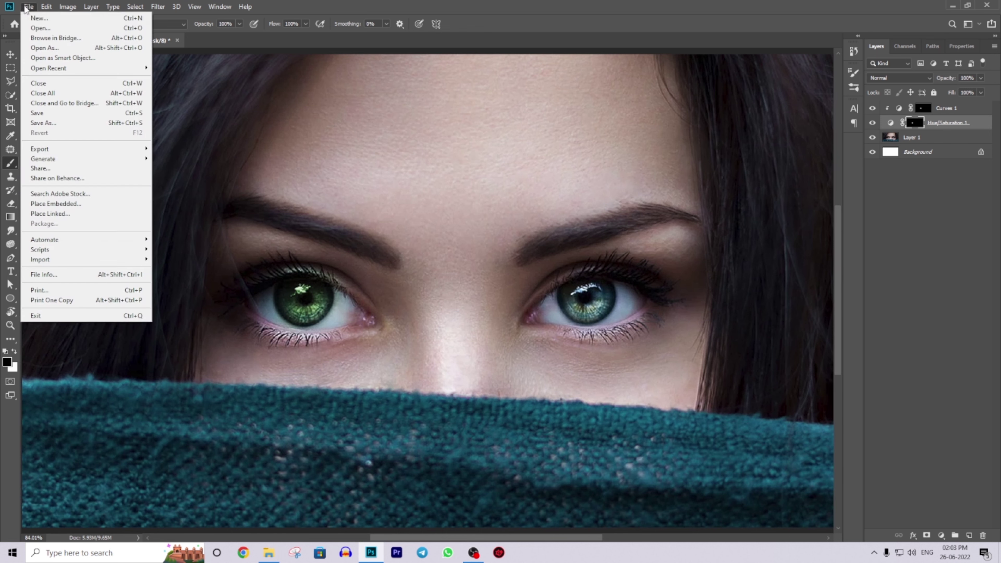
click(40, 29)
scroll(137, 171, down, 3)
scroll(137, 170, up, 3)
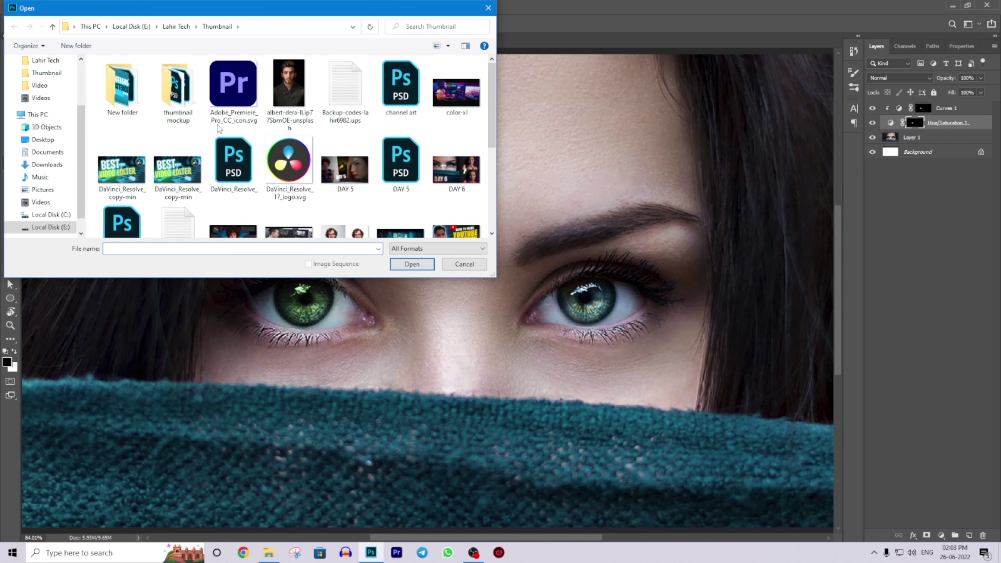
click(176, 26)
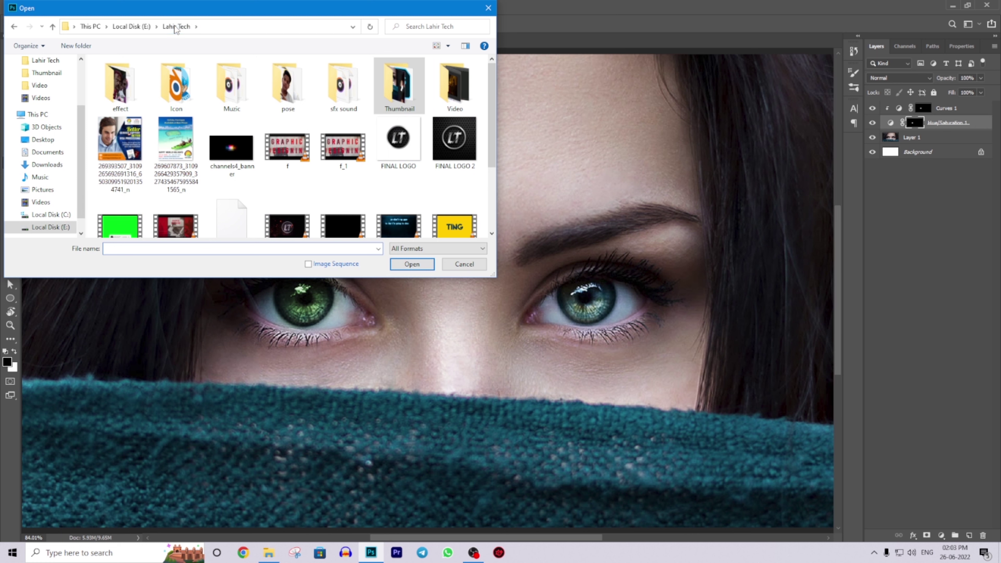
scroll(270, 119, down, 3)
scroll(270, 118, up, 3)
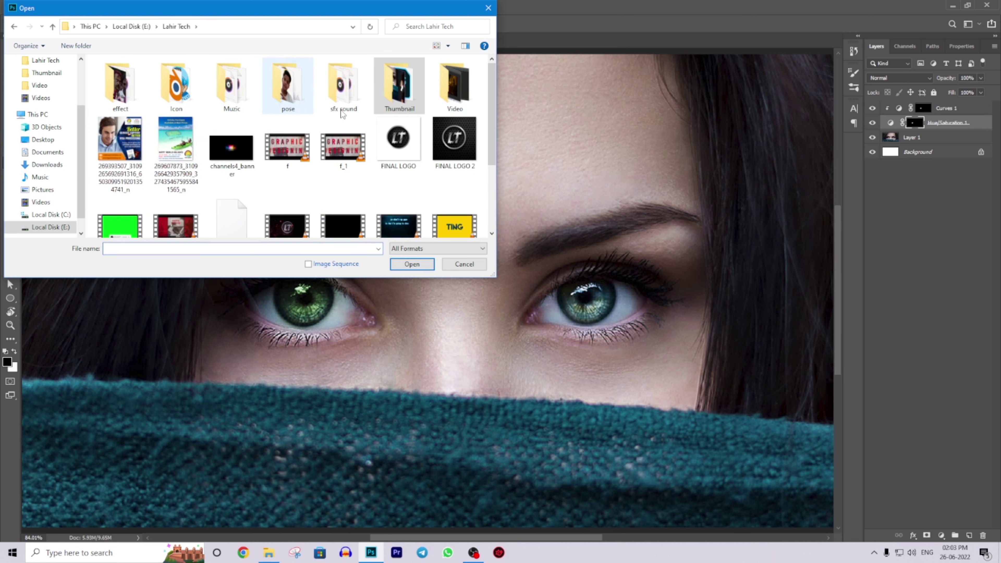
Browse to Local Disk (E:) > Photoshop Editing stok imaes and open girl-4446528.jpg.
click(138, 29)
click(144, 134)
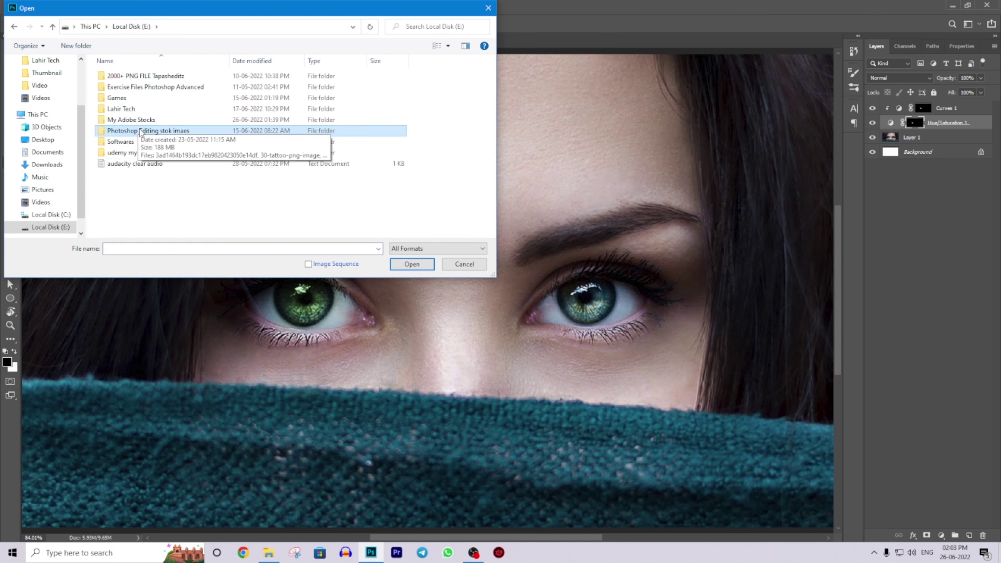
double_click(143, 134)
scroll(395, 154, down, 3)
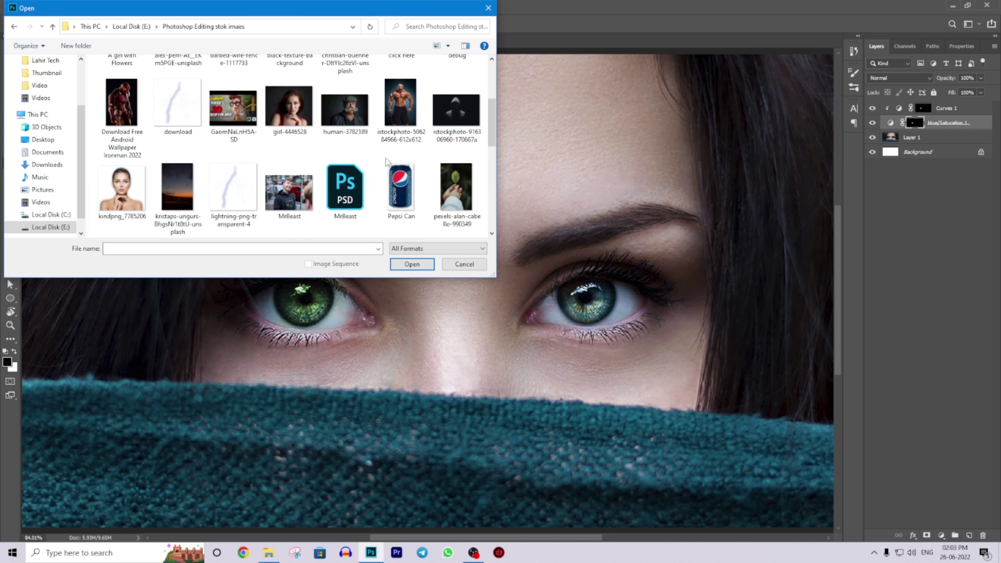
scroll(355, 177, up, 3)
scroll(310, 206, down, 3)
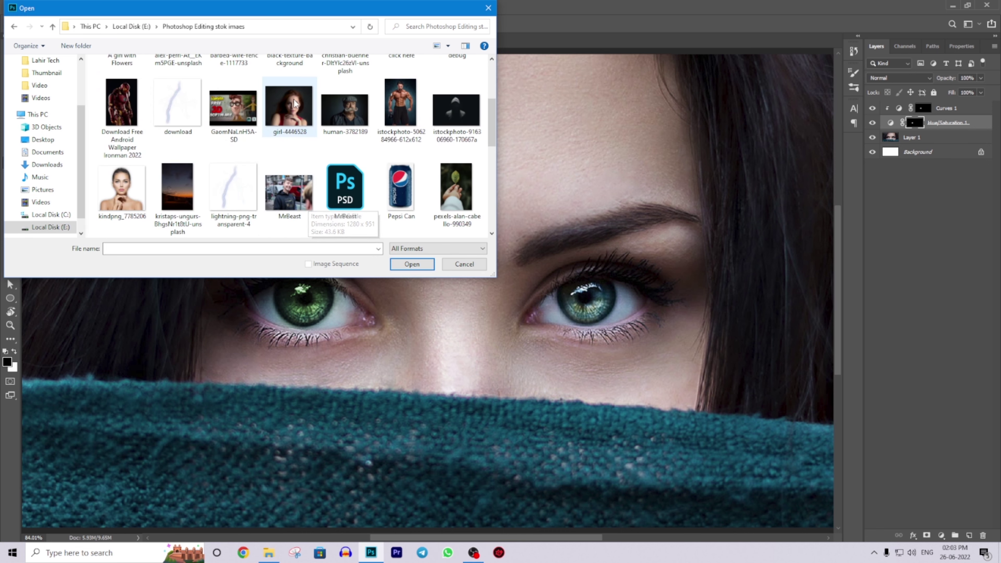
double_click(288, 107)
Zoom in on the lips of girl-4446528.jpg and pick Quick Selection in add mode.
scroll(583, 392, up, 2)
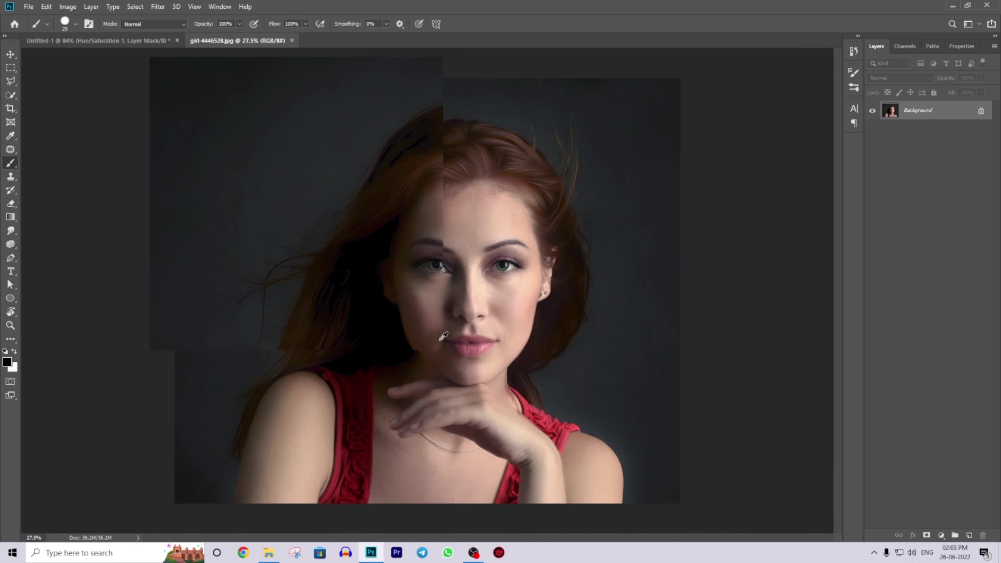
scroll(397, 312, up, 3)
scroll(595, 319, up, 3)
scroll(516, 237, down, 2)
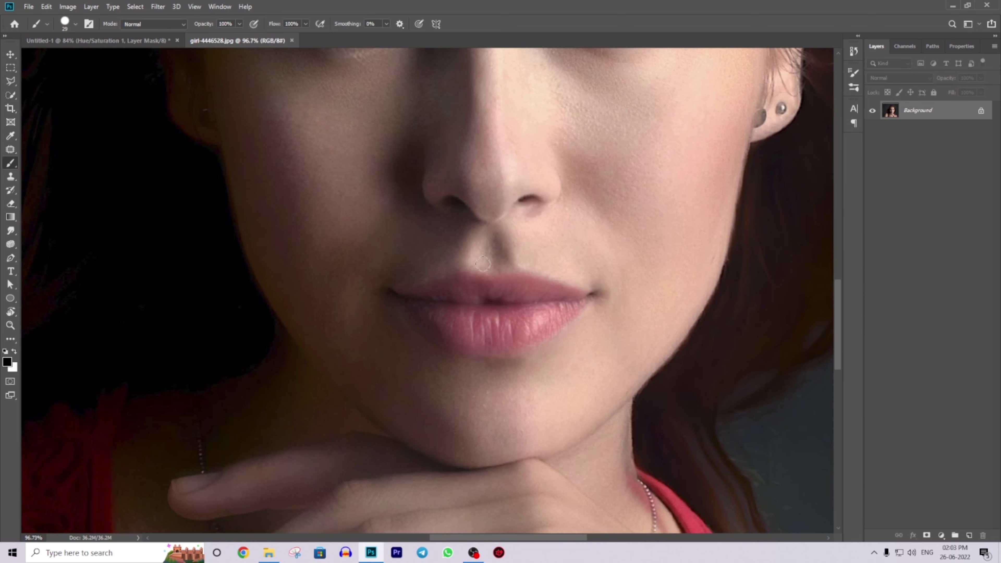
scroll(441, 279, up, 3)
drag(536, 340, 532, 235)
scroll(532, 236, up, 1)
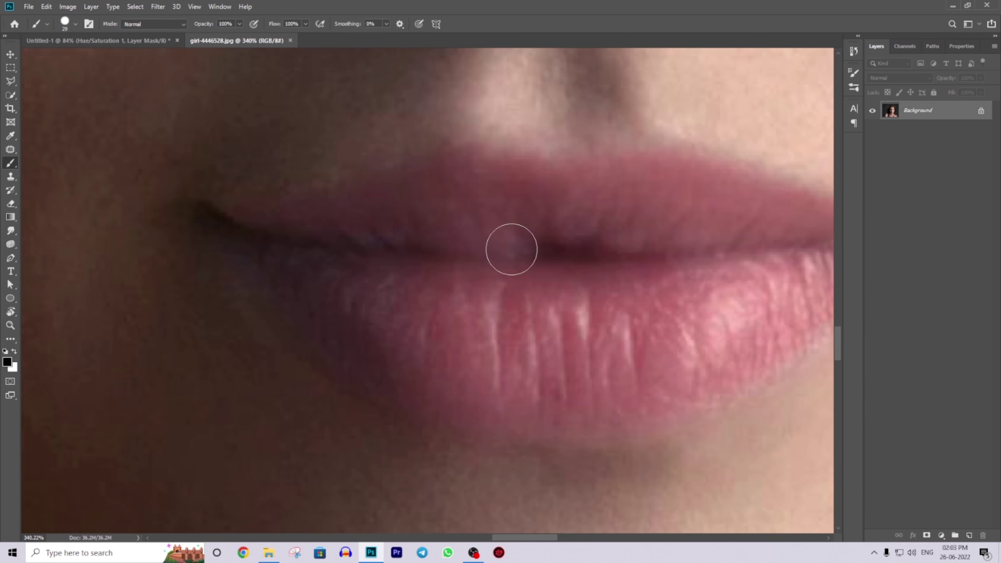
scroll(420, 264, up, 1)
scroll(425, 261, down, 2)
scroll(425, 260, up, 2)
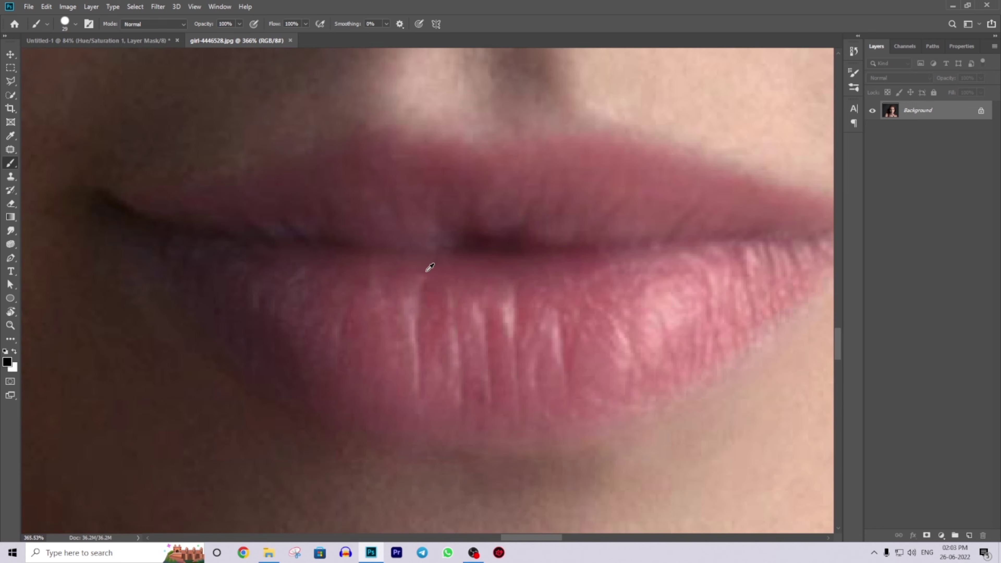
scroll(313, 293, down, 1)
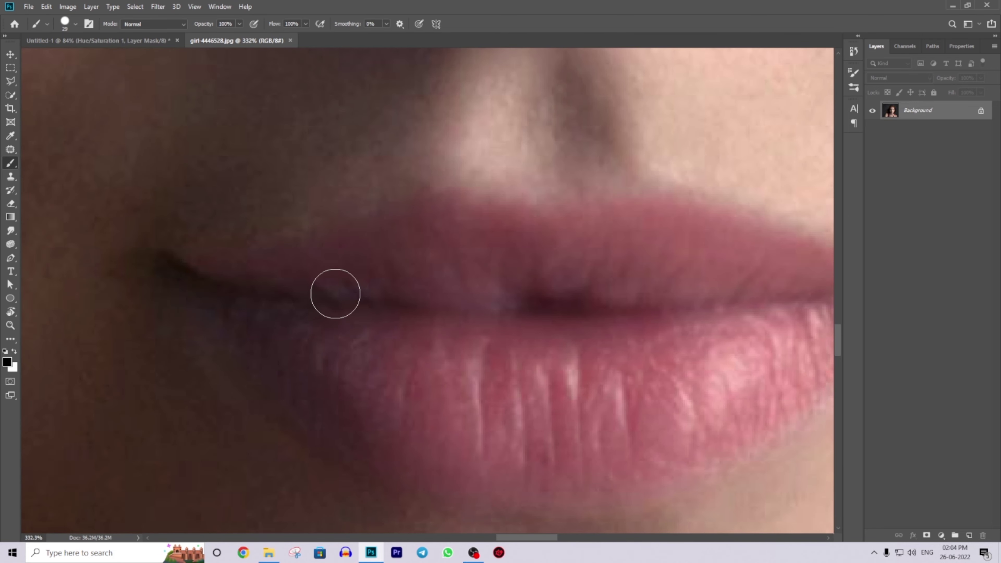
scroll(334, 293, down, 1)
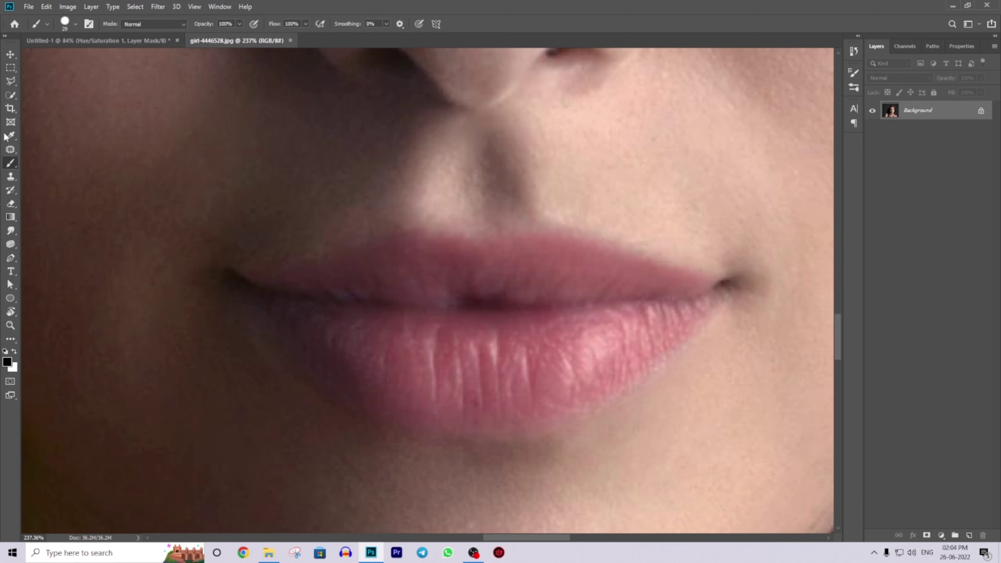
click(11, 96)
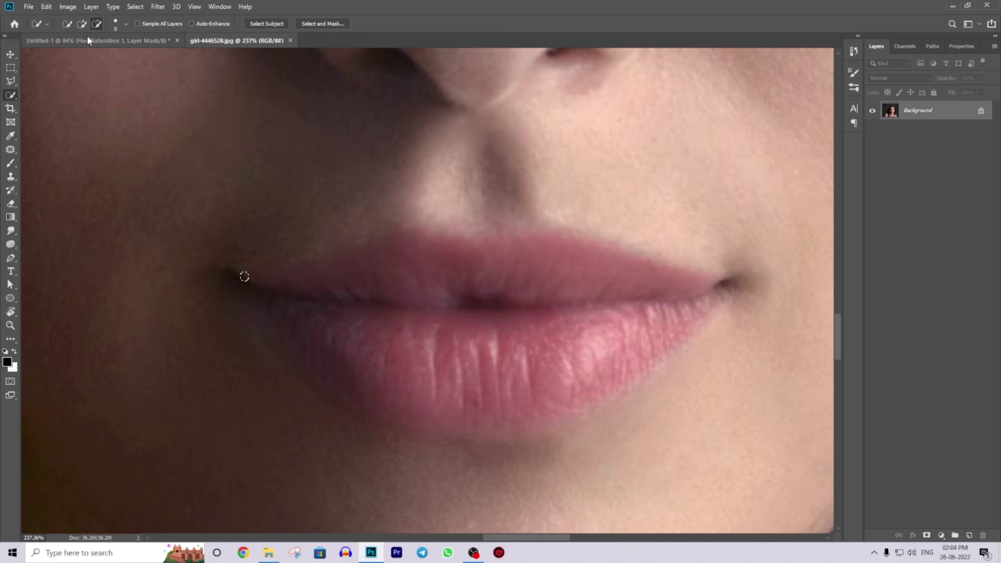
Select the lips with Quick Selection and unlock the Background layer as Layer 0.
click(82, 25)
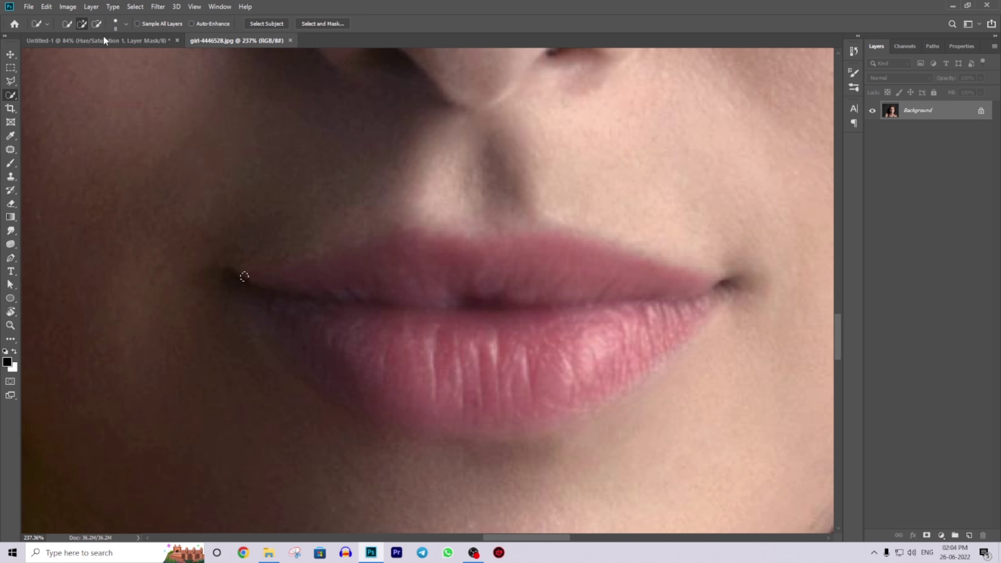
mouse_move(333, 306)
mouse_down()
mouse_move(405, 257)
mouse_move(330, 375)
mouse_move(490, 264)
mouse_move(575, 418)
mouse_up()
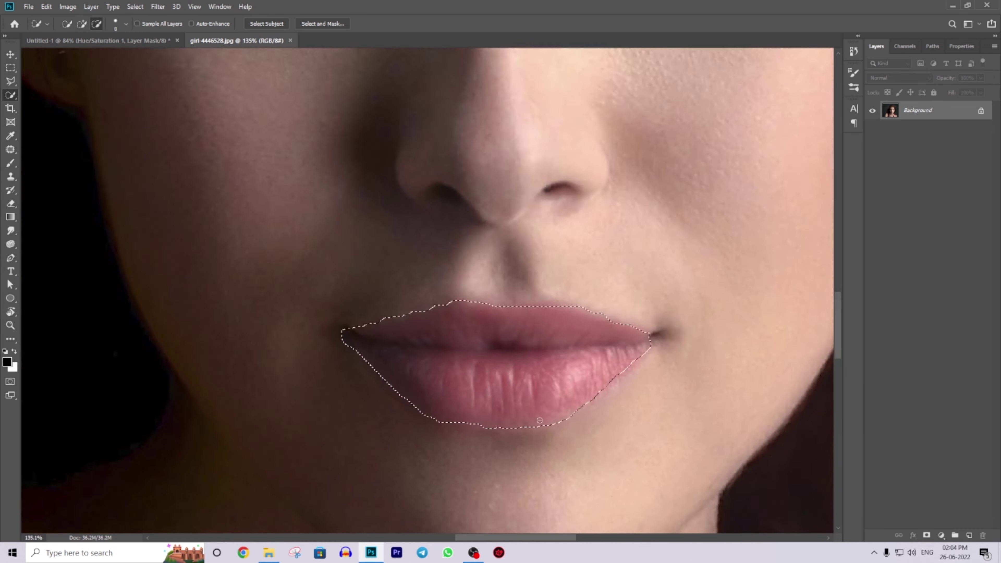
scroll(539, 420, down, 5)
scroll(543, 406, up, 4)
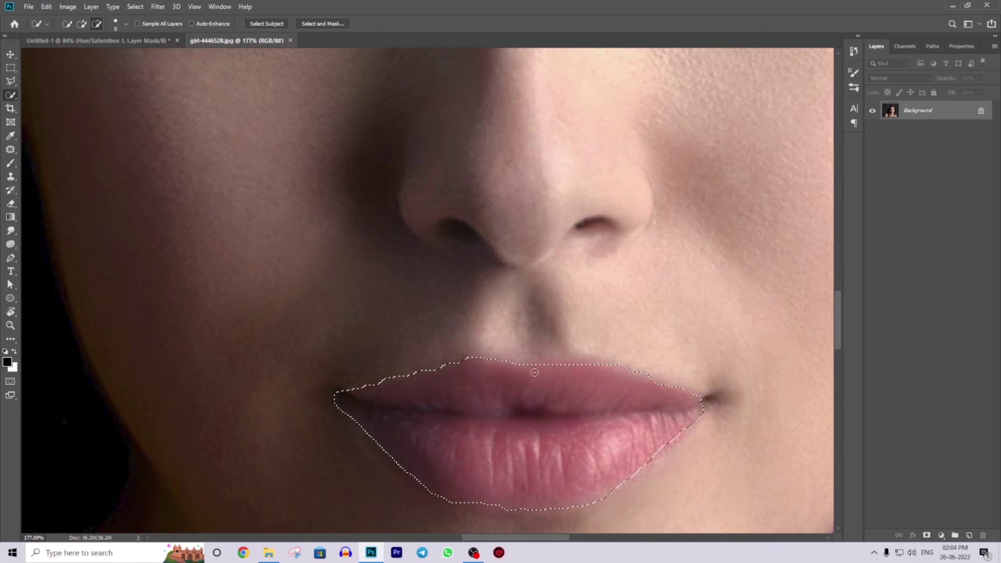
scroll(552, 384, down, 3)
scroll(619, 272, up, 4)
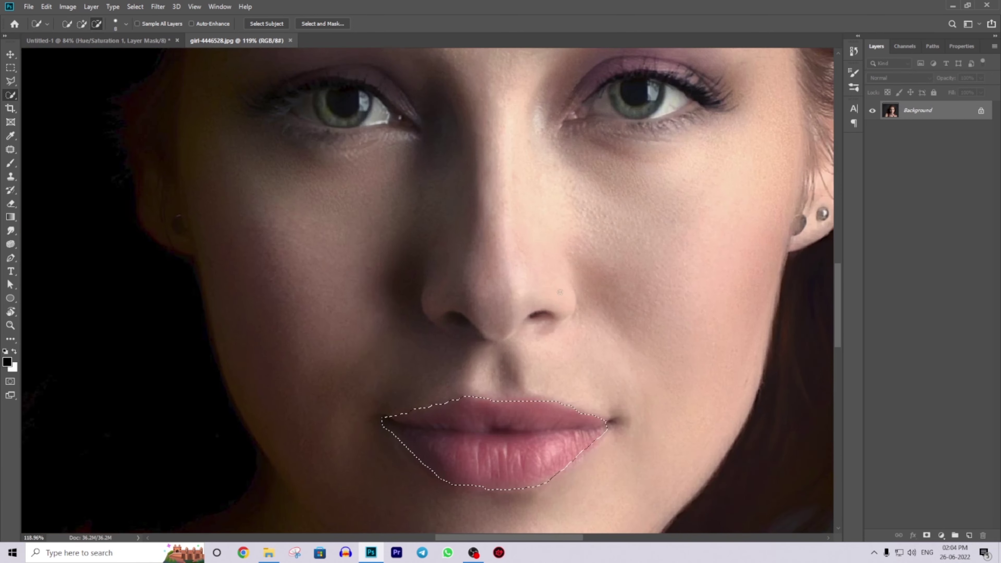
drag(643, 358, 735, 94)
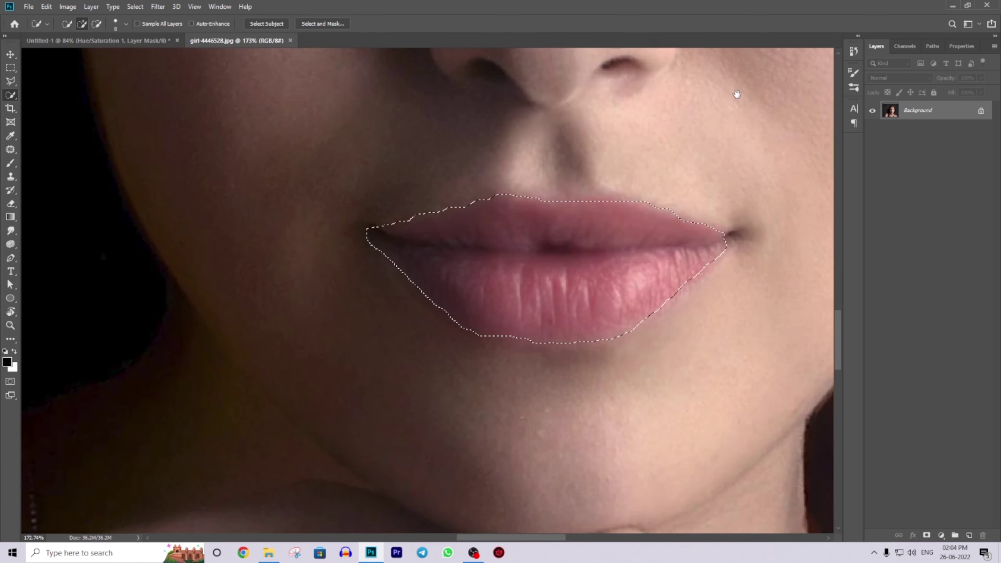
click(981, 111)
Add a lip-masked Hue/Saturation layer with Saturation raised to +45.
click(940, 535)
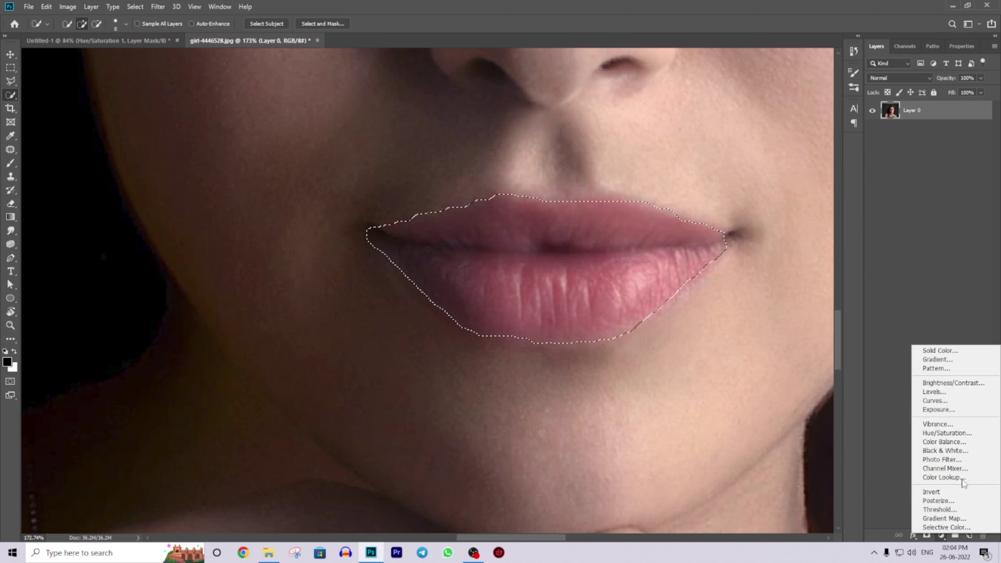
click(980, 436)
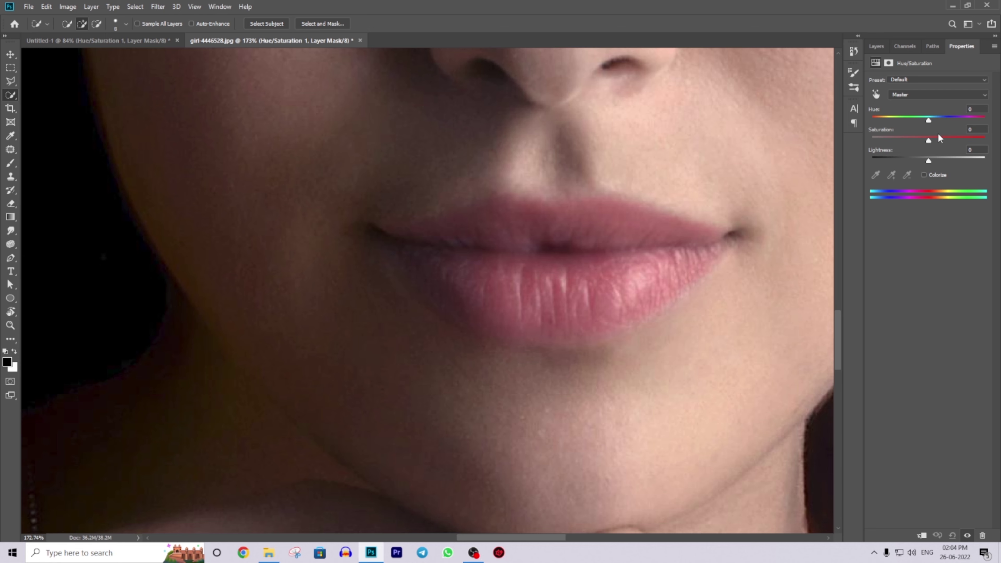
drag(928, 144, 937, 146)
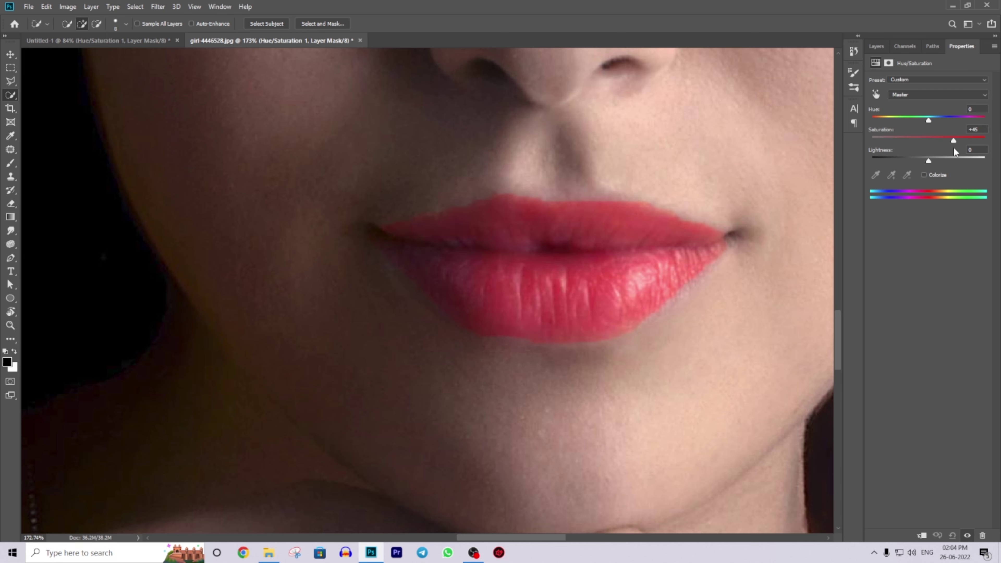
scroll(552, 268, down, 3)
scroll(552, 268, down, 3)
scroll(551, 268, down, 3)
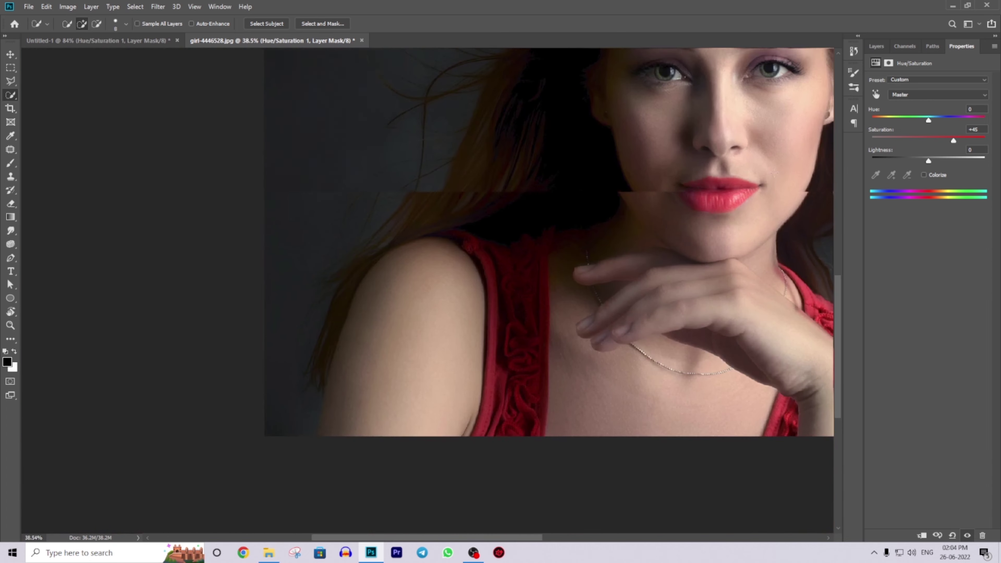
scroll(718, 121, down, 1)
scroll(719, 122, up, 2)
scroll(719, 121, up, 2)
scroll(719, 121, up, 2)
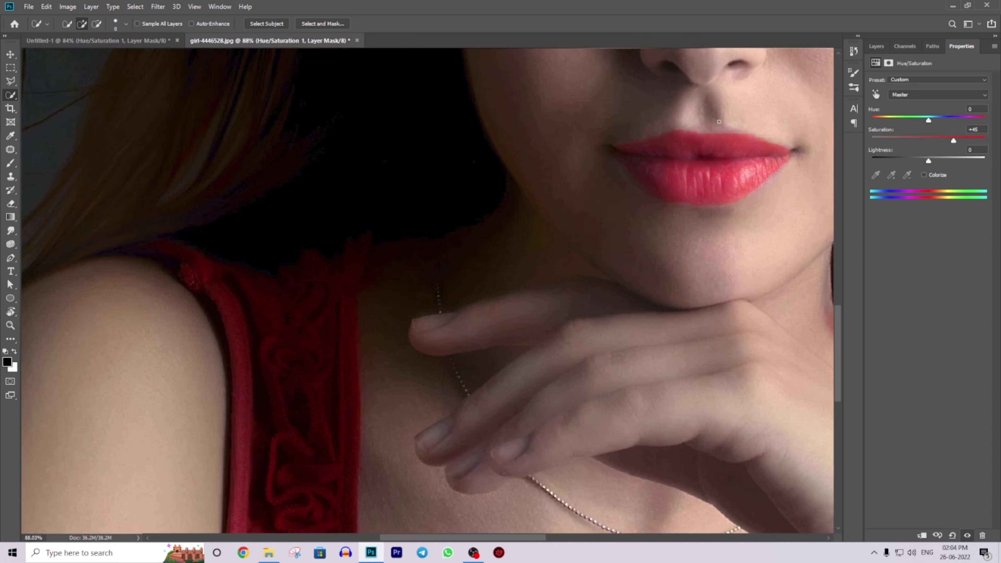
scroll(718, 122, up, 2)
scroll(809, 87, up, 2)
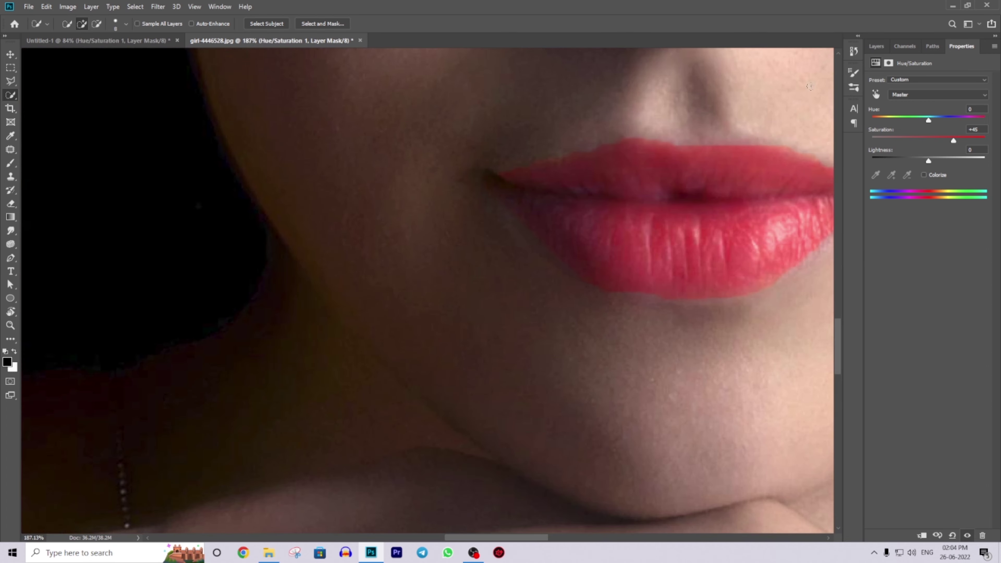
click(876, 46)
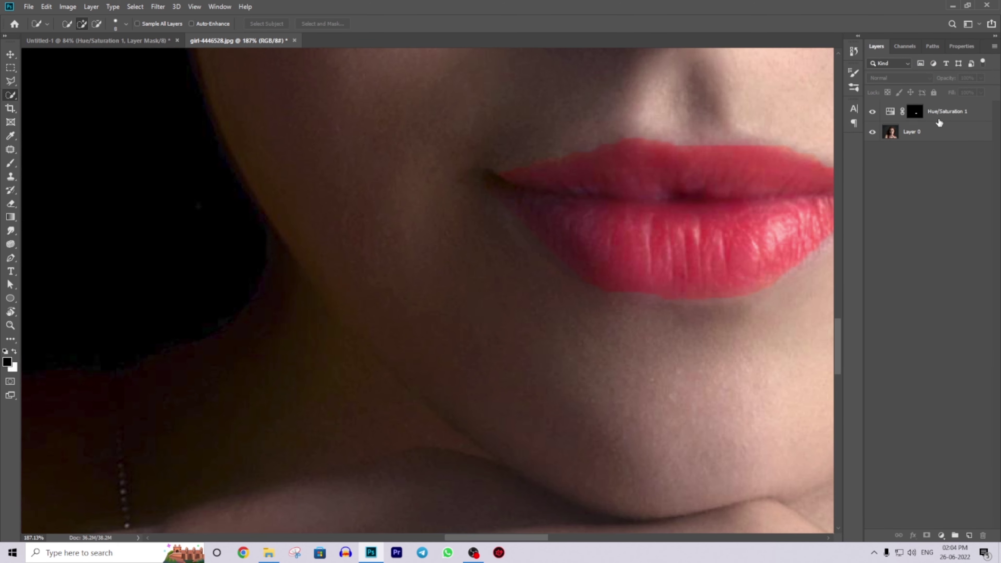
Feather the lip mask edge to 6.8 px.
click(953, 46)
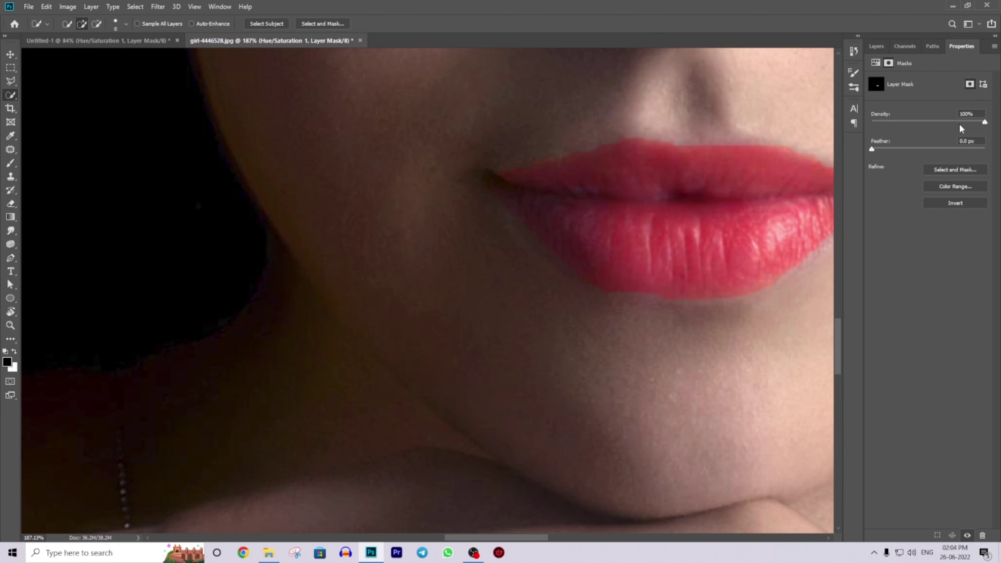
drag(886, 150, 908, 149)
click(876, 47)
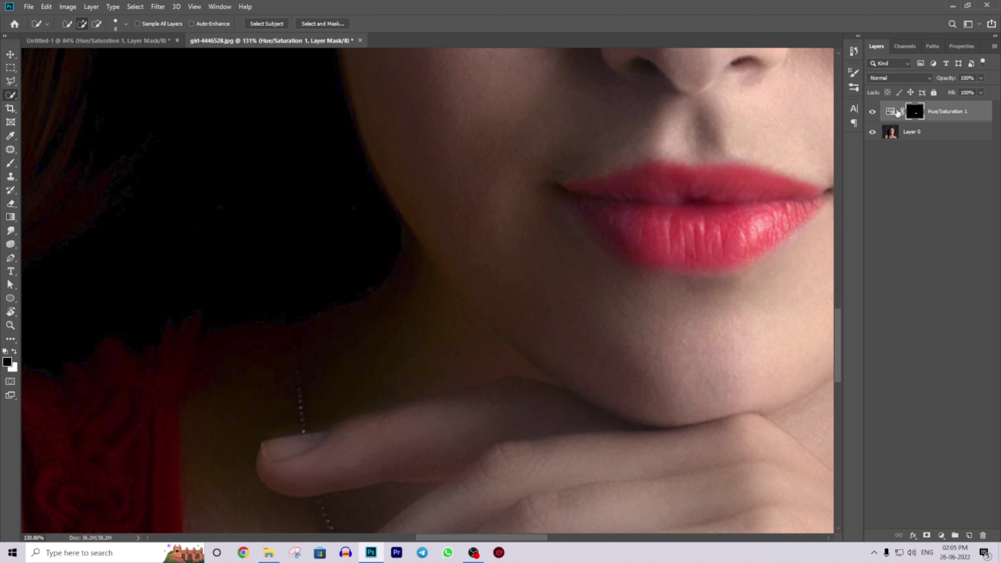
Set the lip Hue/Saturation to Saturation +40 and Lightness -7.
double_click(897, 112)
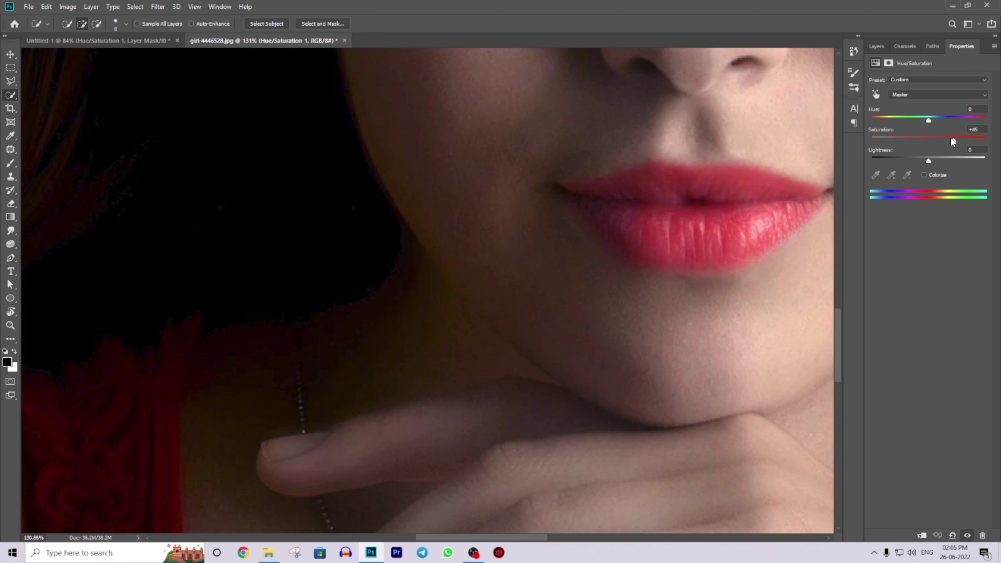
drag(953, 142, 949, 141)
text(40)
drag(928, 162, 924, 162)
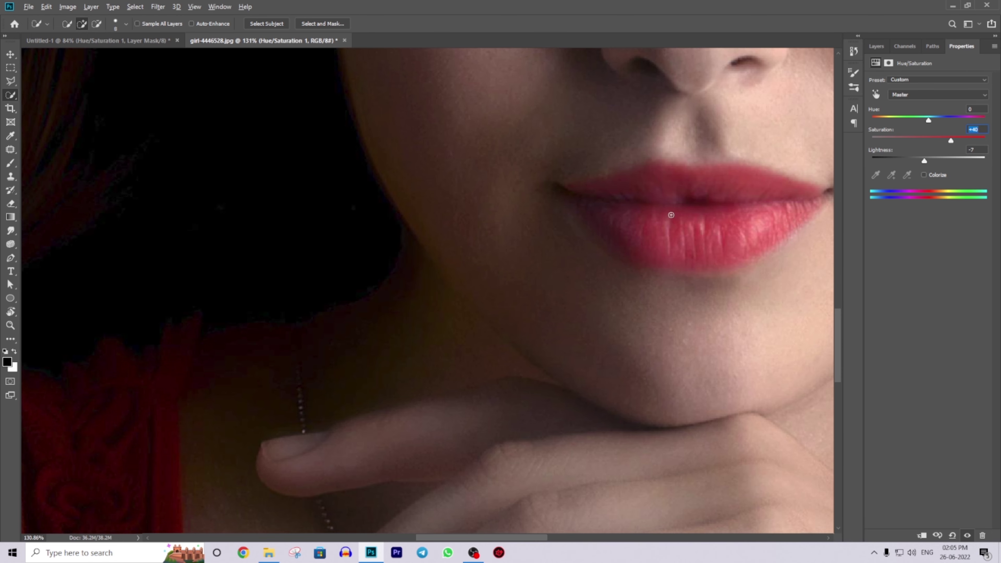
Zoom out to show the whole face and switch to the Move tool.
key(ctrl+minus)
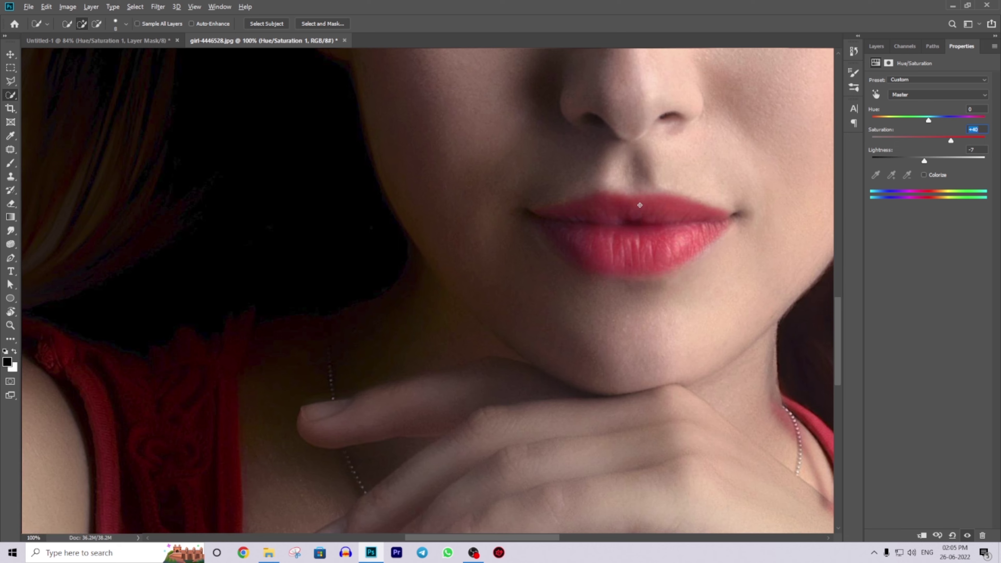
key(ctrl+0)
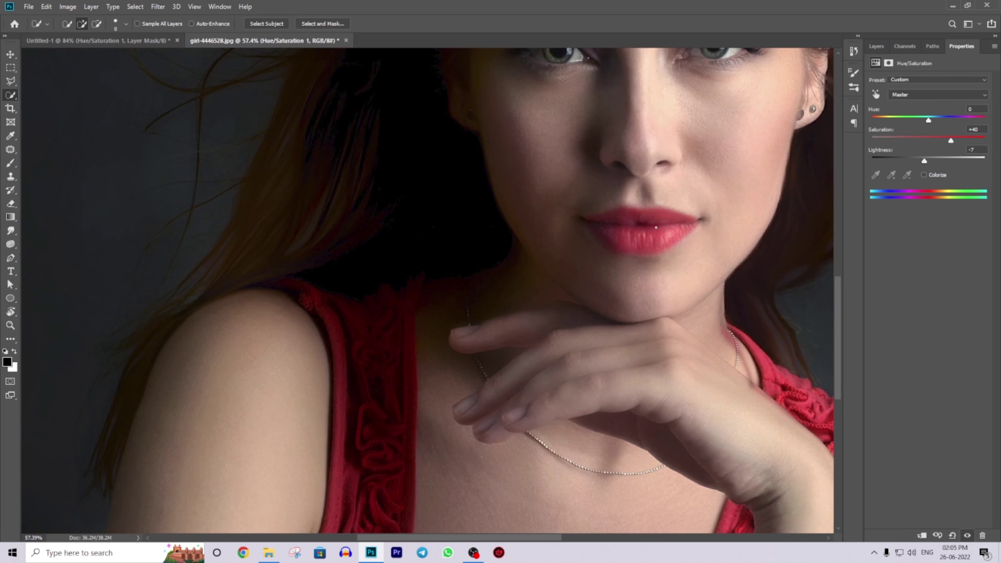
key(v)
key(ctrl+minus)
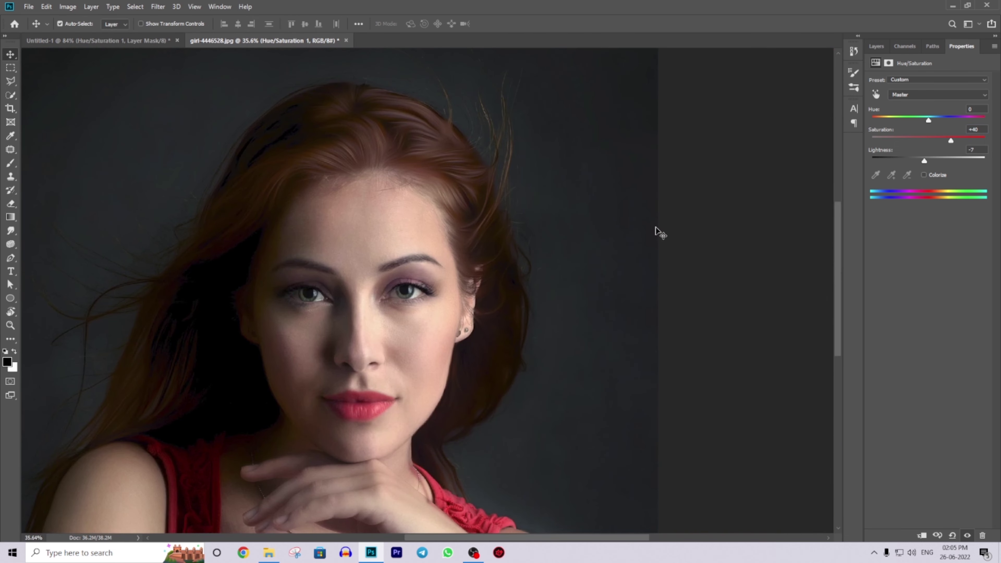
Deepen the lips to Saturation +45, Lightness -19, then toggle the layer to compare.
drag(286, 351, 408, 251)
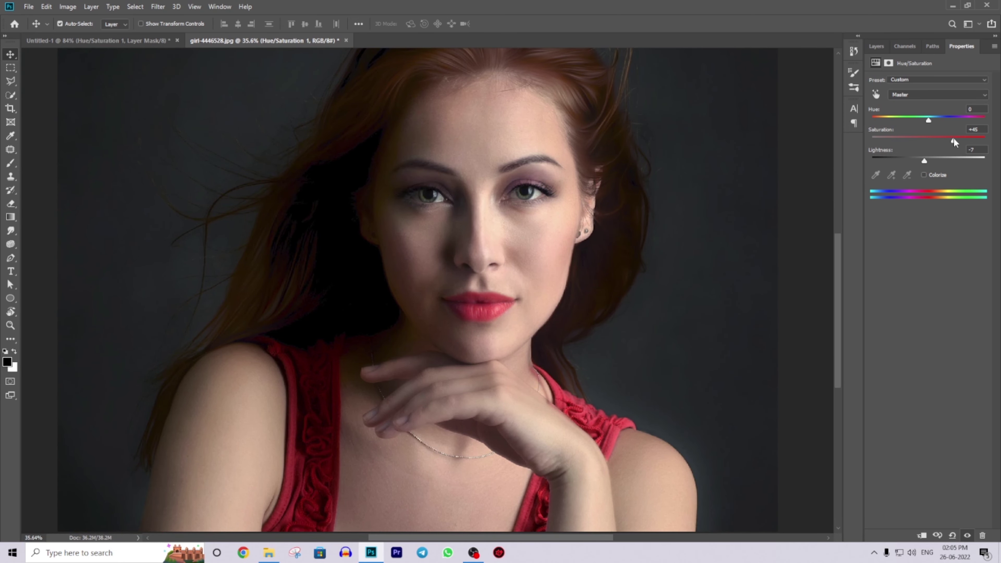
mouse_move(928, 159)
mouse_down()
mouse_move(930, 149)
mouse_move(918, 159)
mouse_up()
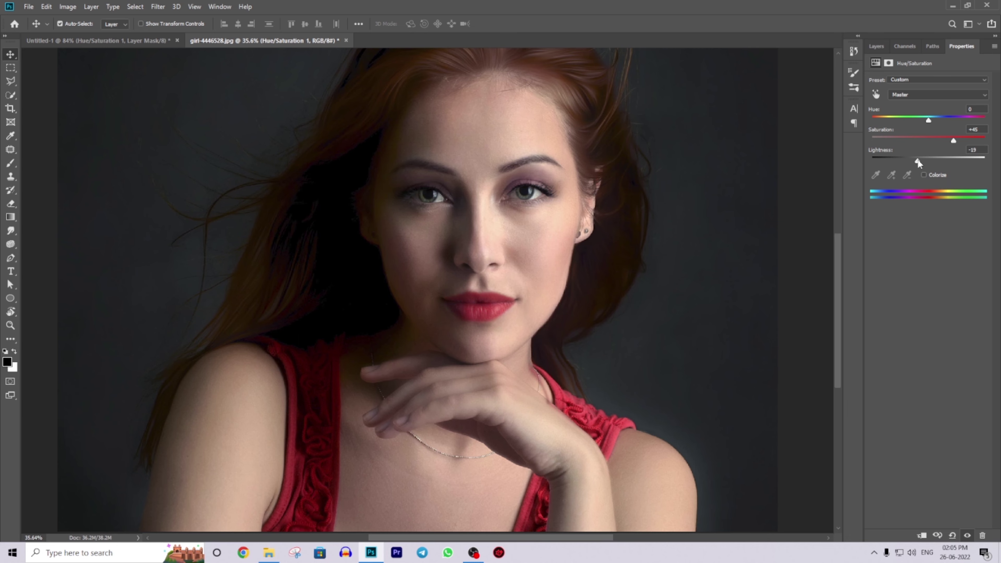
click(873, 50)
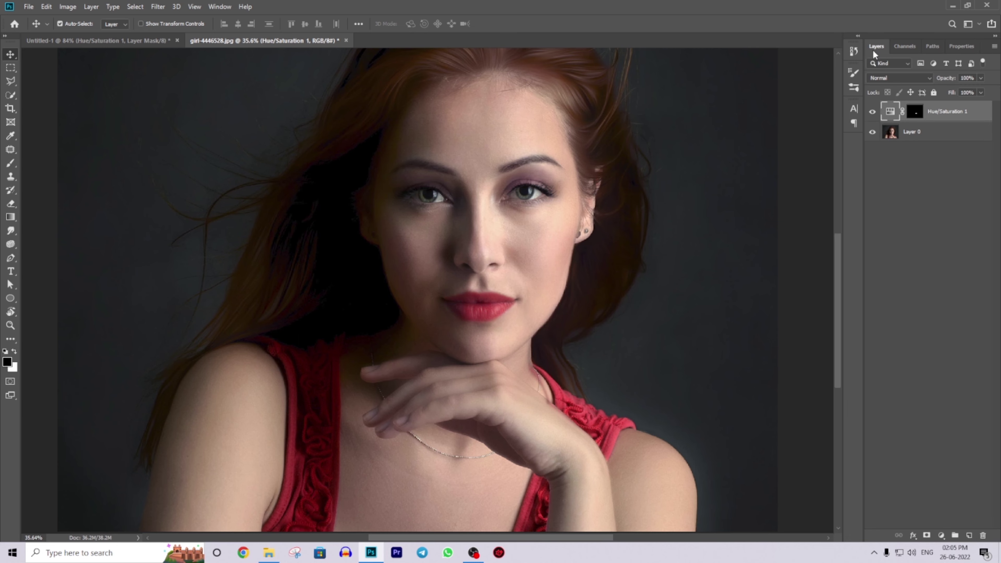
scroll(319, 418, down, 3)
scroll(319, 419, up, 2)
scroll(394, 414, up, 2)
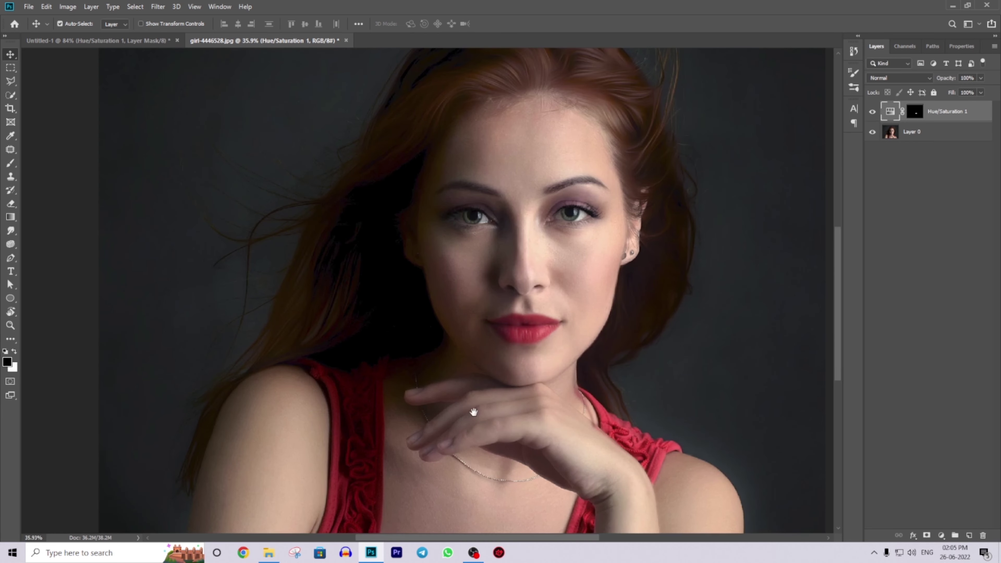
mouse_move(474, 412)
mouse_down()
mouse_move(431, 422)
mouse_move(433, 433)
mouse_up()
click(872, 112)
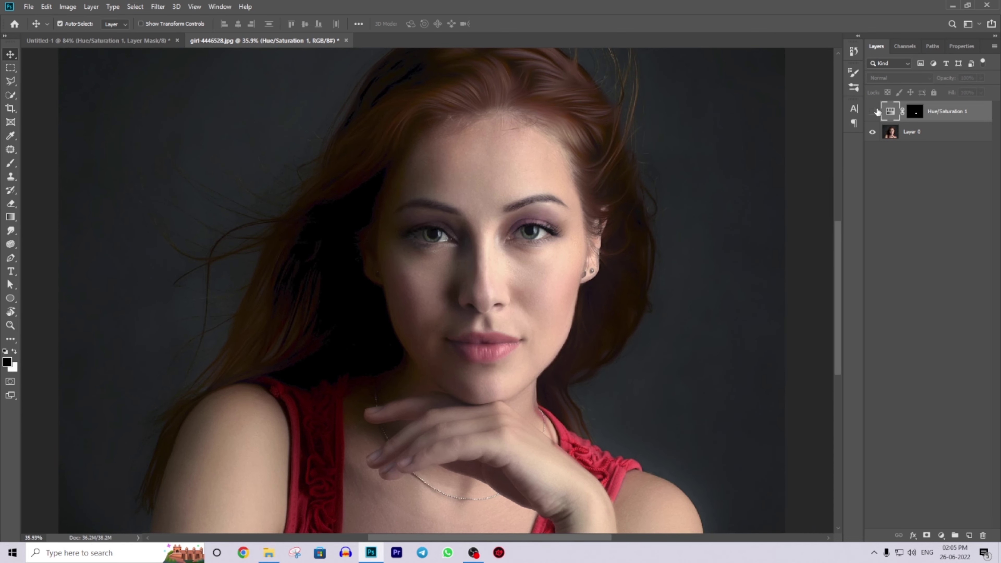
scroll(538, 354, up, 1)
scroll(586, 258, up, 2)
drag(509, 364, 576, 258)
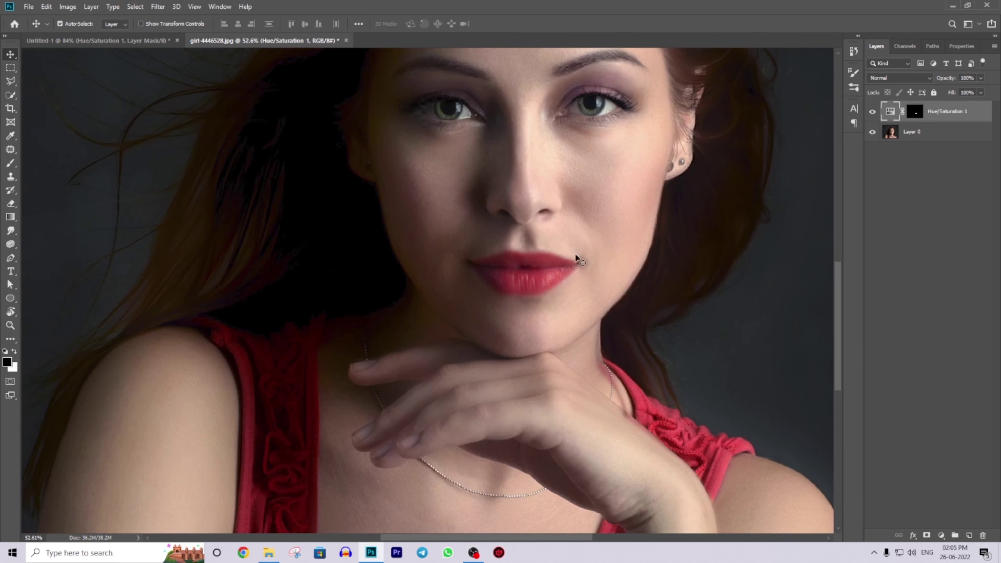
Add a Curves adjustment layer and raise a point on its Red channel.
click(942, 535)
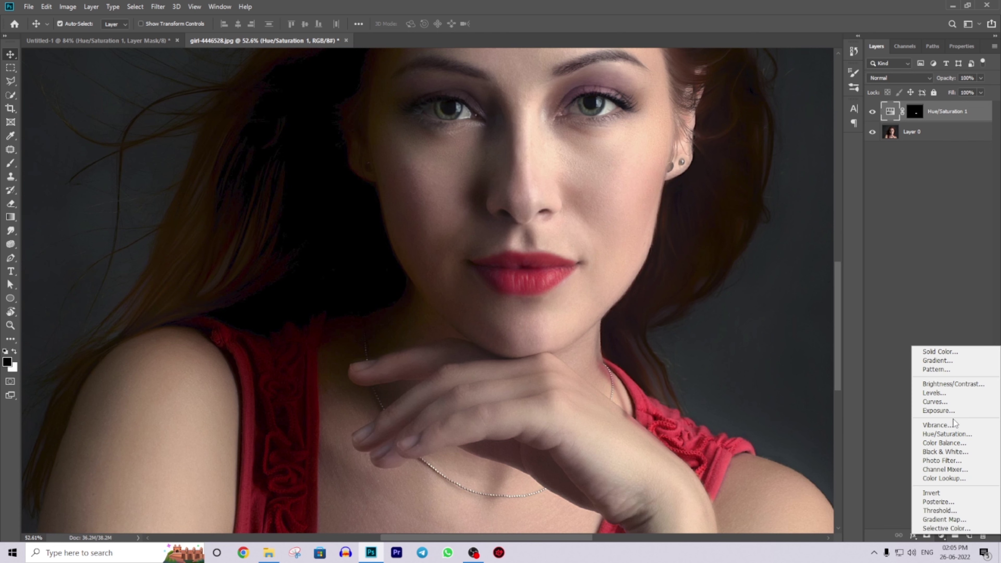
click(946, 402)
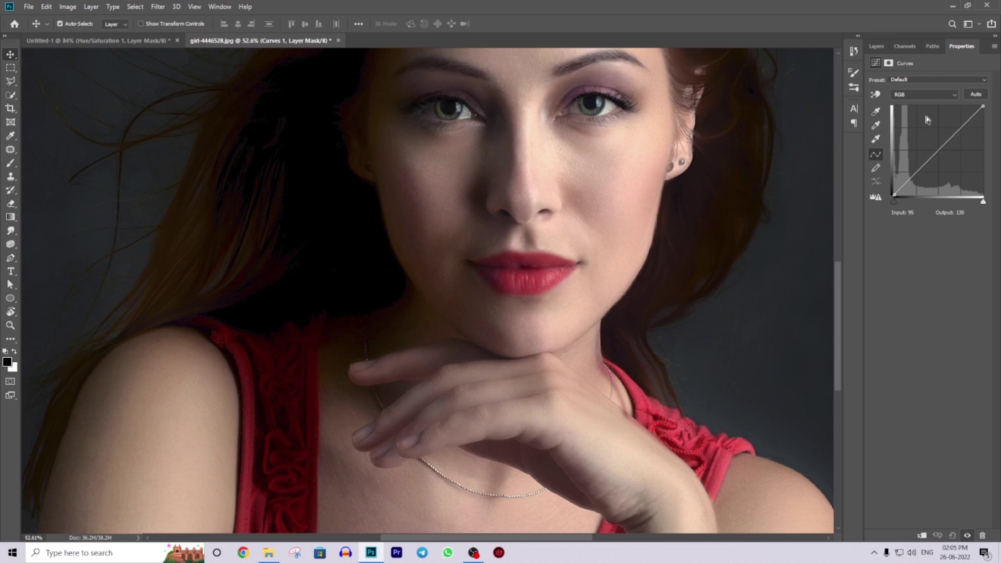
click(922, 94)
click(910, 105)
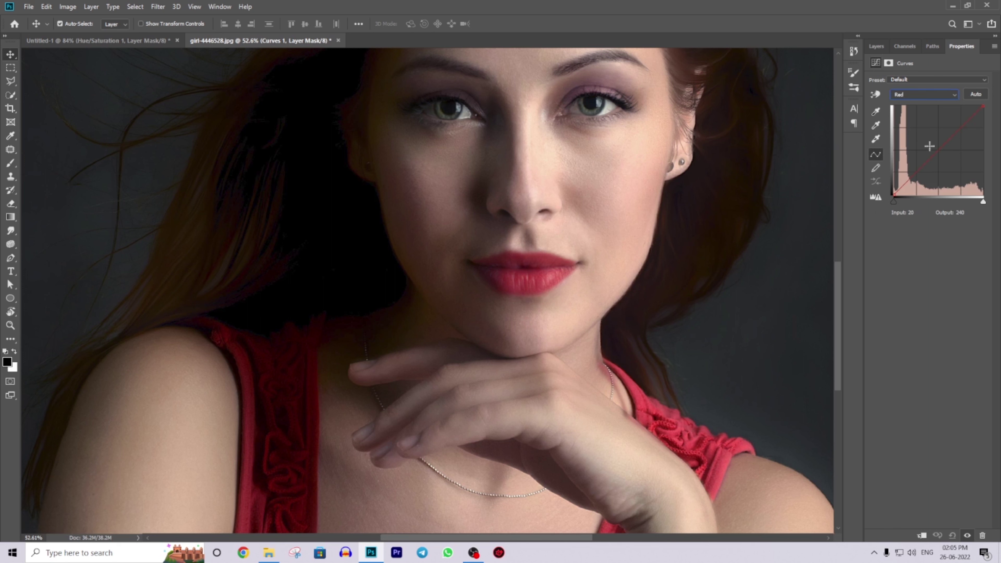
drag(934, 153, 930, 149)
Clip the Curves layer below and ease the Red point to Input 116, Output 125.
click(921, 537)
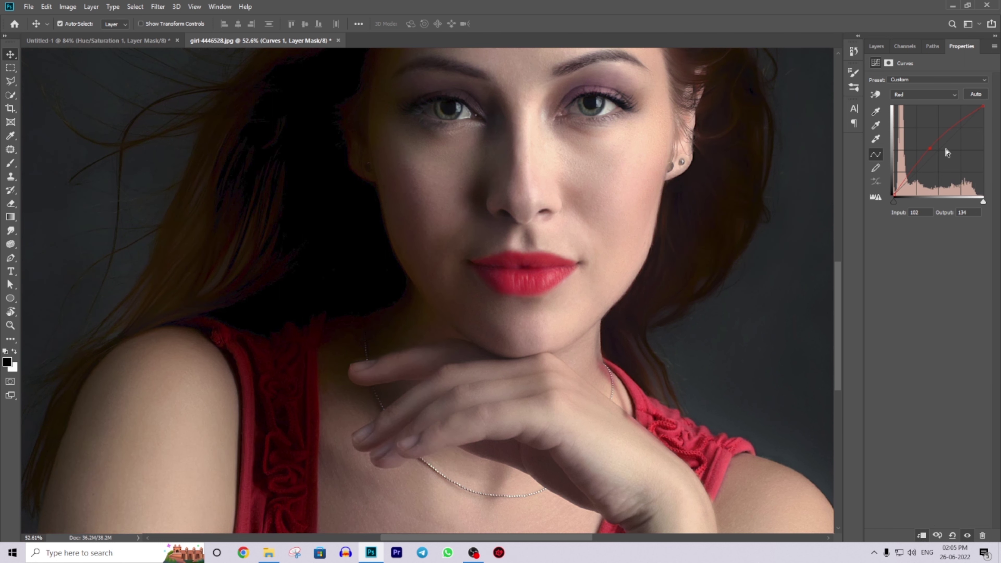
drag(923, 144, 919, 155)
key(ctrl+z)
key(ctrl+z)
key(ctrl+shift+z)
drag(931, 148, 935, 151)
key(ctrl+plus)
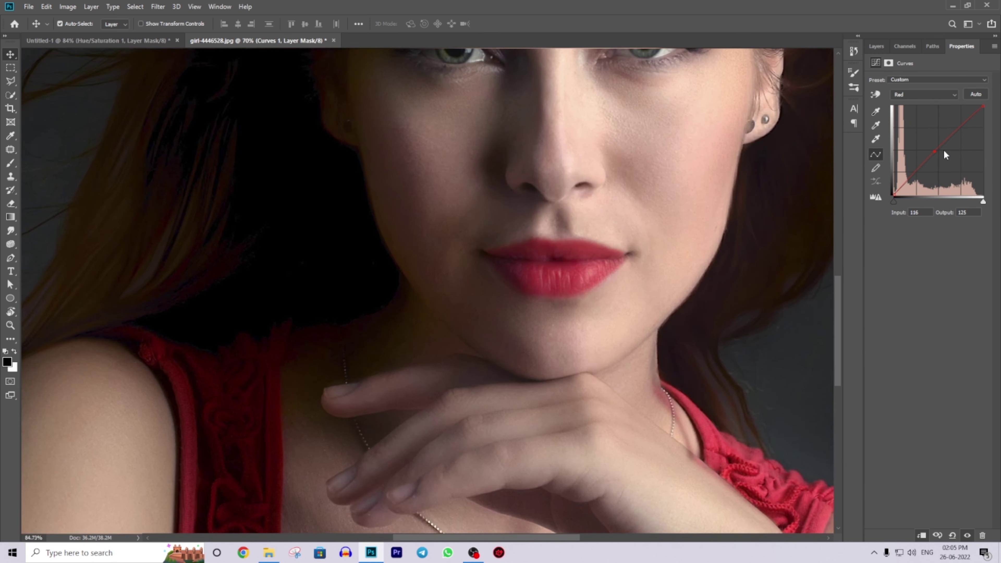
key(ctrl+plus)
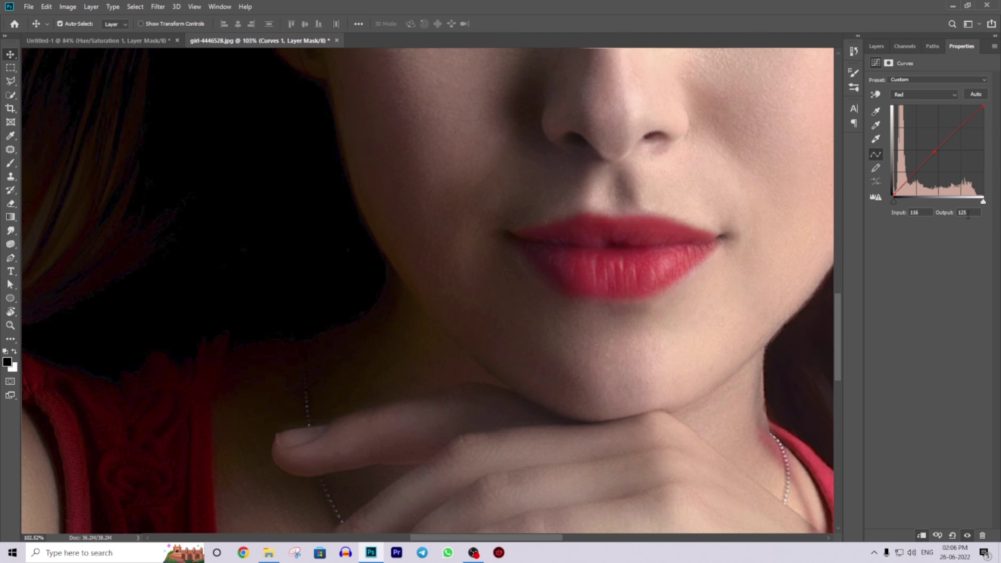
Toggle Hue/Saturation 1 off and on to compare, then drag its lip mask onto Curves 1.
click(876, 46)
scroll(502, 241, down, 5)
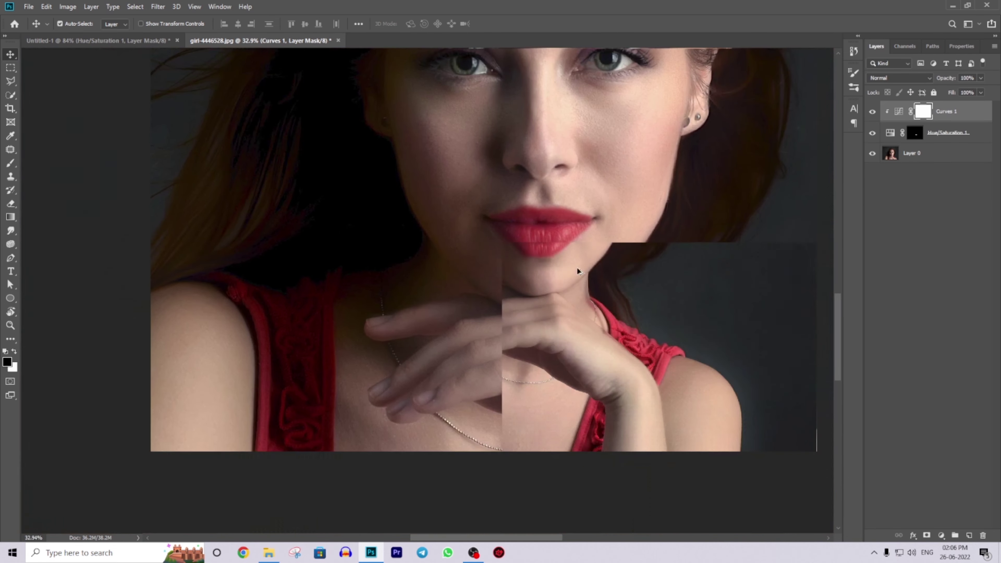
scroll(597, 304, up, 2)
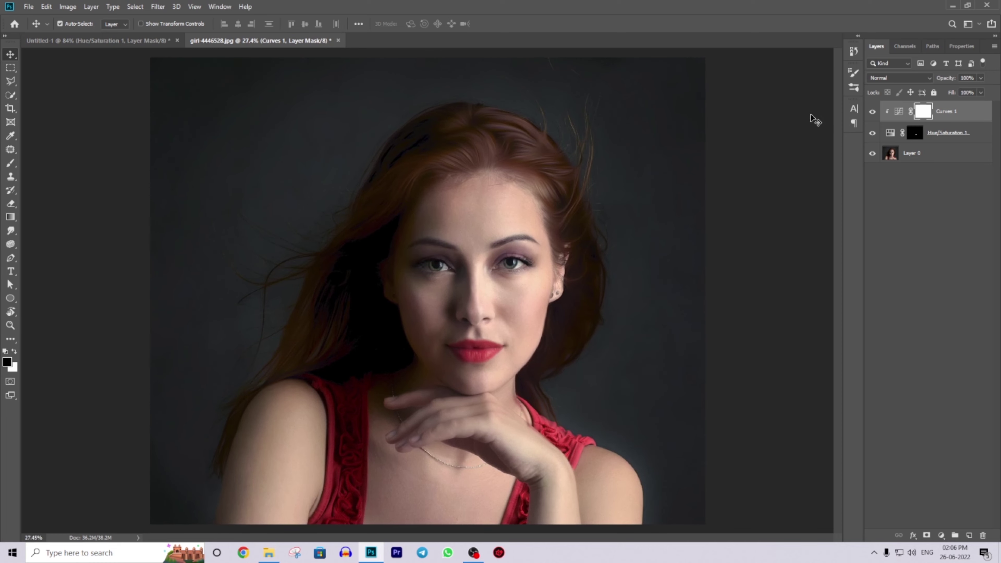
click(875, 133)
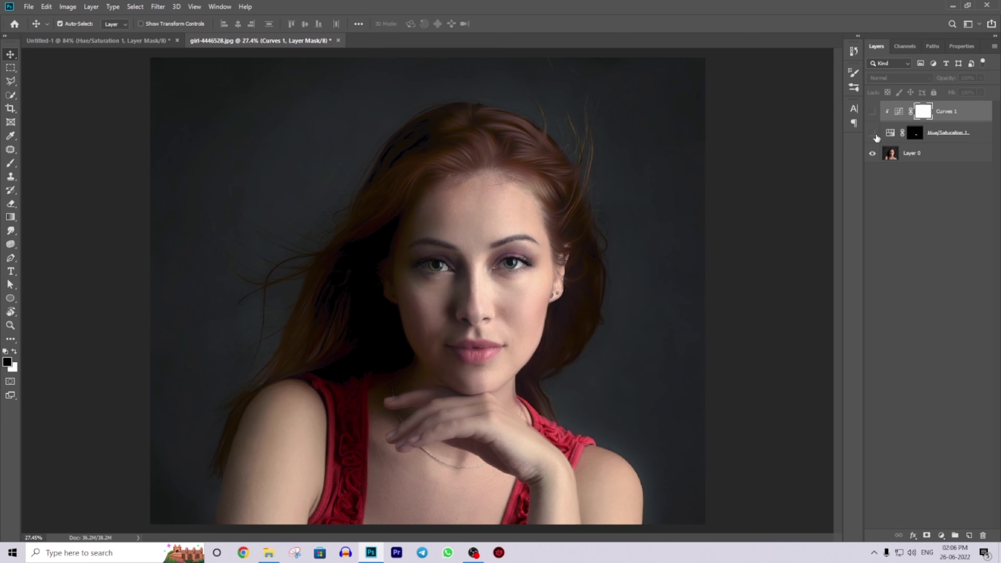
click(882, 133)
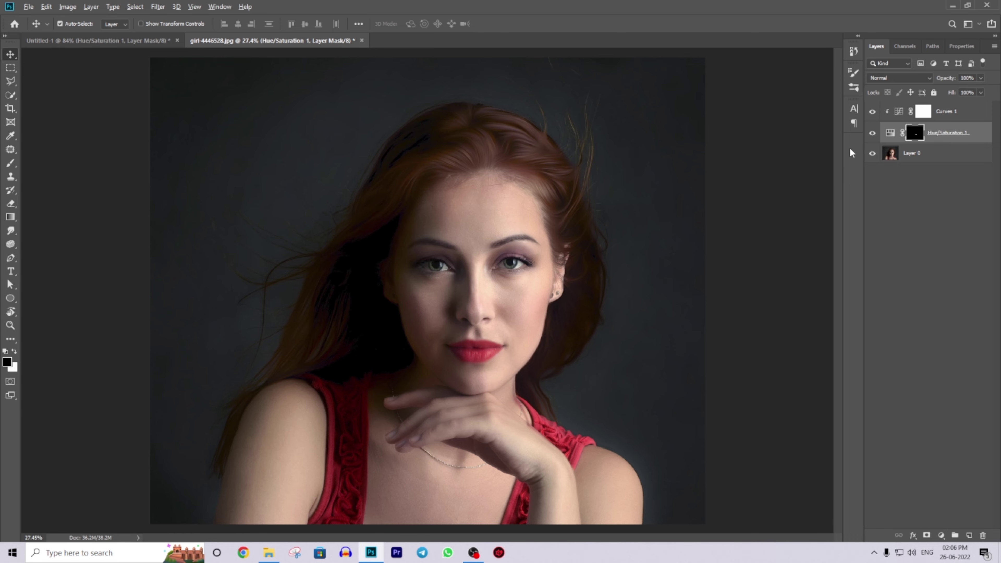
scroll(766, 217, up, 2)
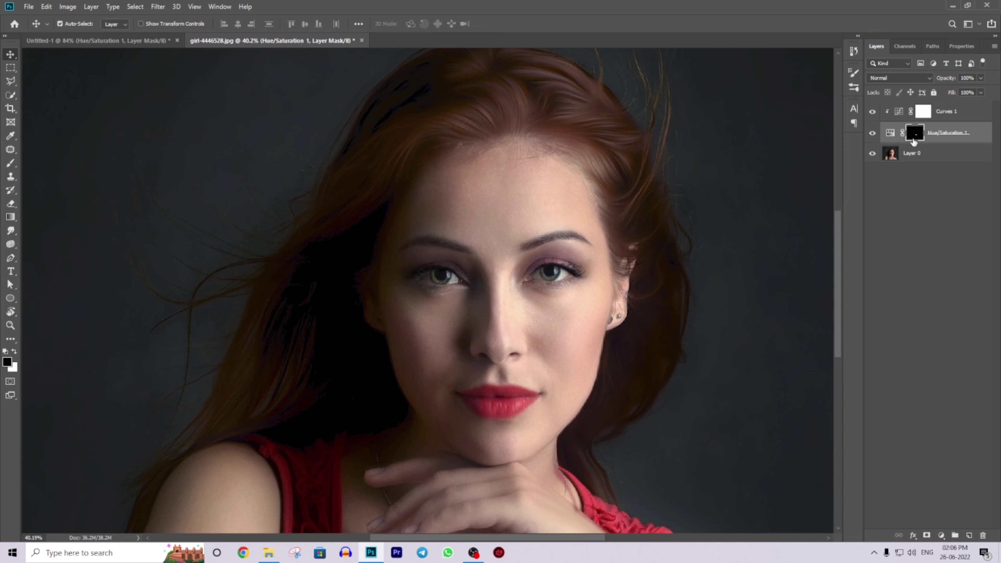
drag(913, 142, 923, 112)
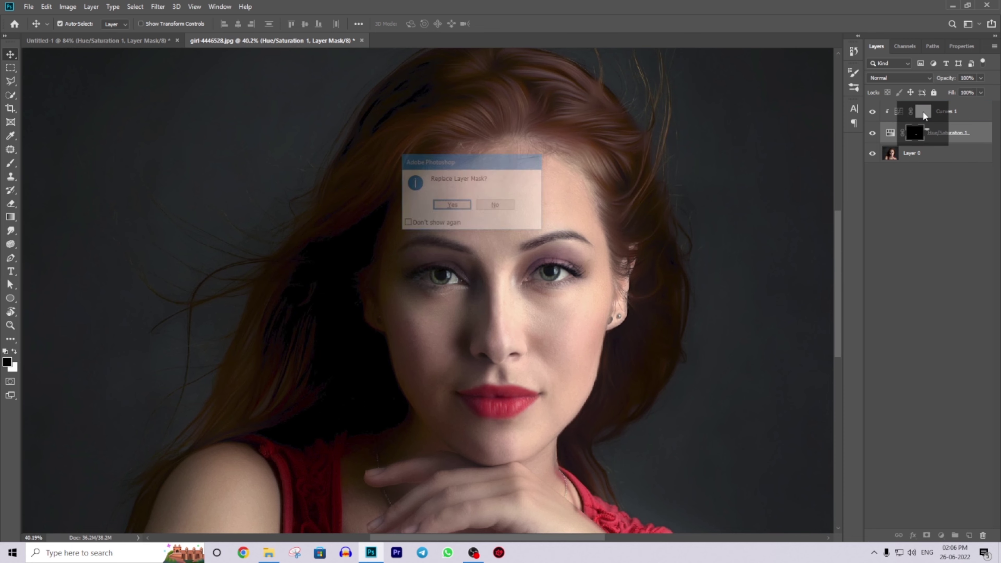
Confirm replacing the Curves 1 mask with the lip mask, with Don't show again ticked.
click(424, 224)
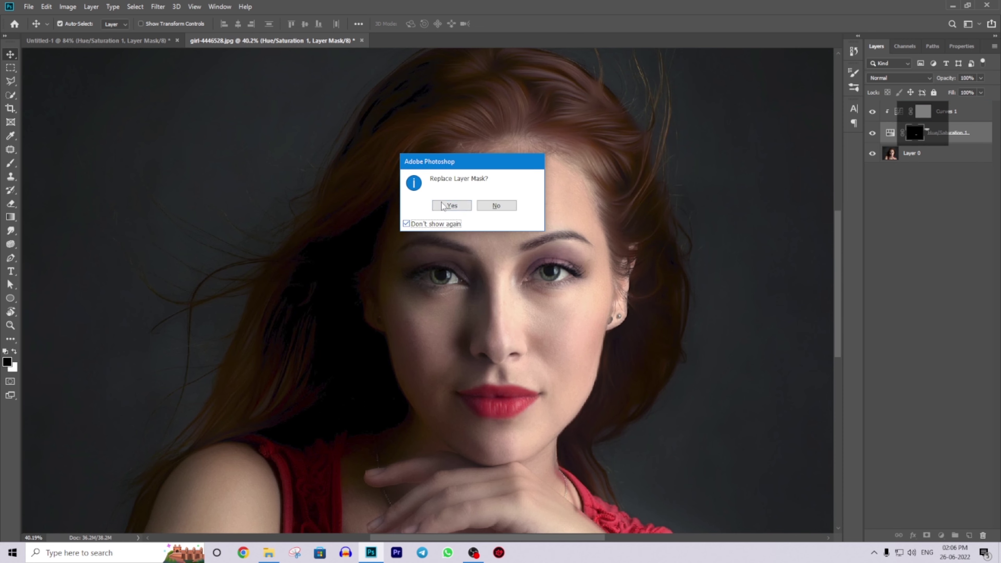
click(451, 205)
scroll(484, 252, down, 3)
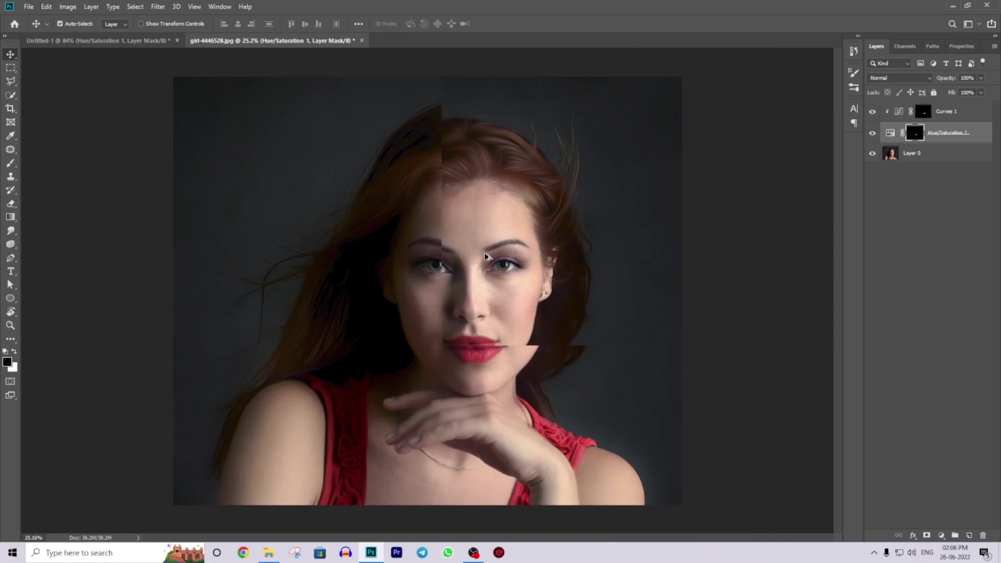
scroll(486, 310, up, 2)
scroll(486, 310, down, 3)
scroll(295, 404, down, 1)
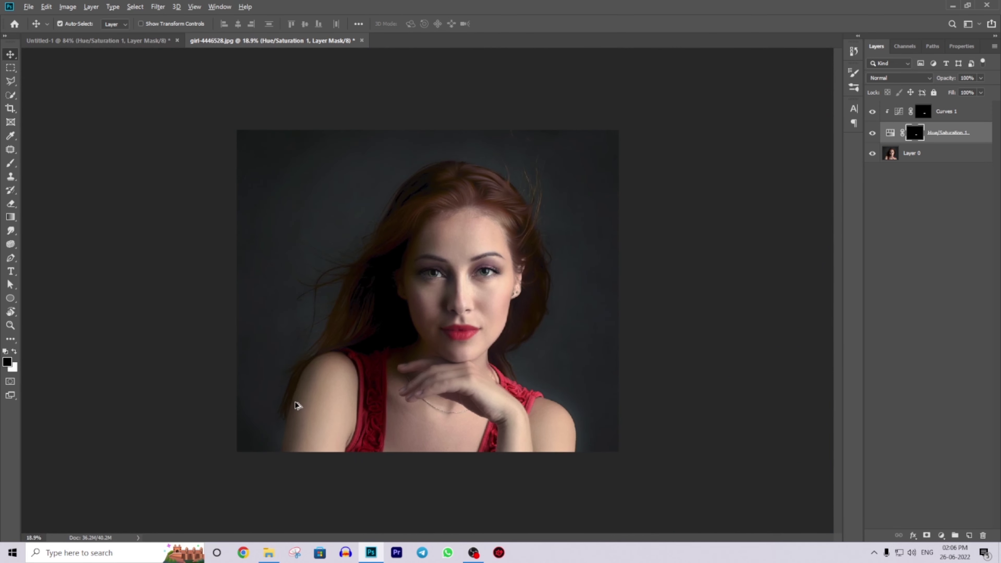
scroll(373, 380, down, 1)
scroll(518, 314, up, 3)
scroll(424, 369, up, 1)
scroll(577, 375, down, 1)
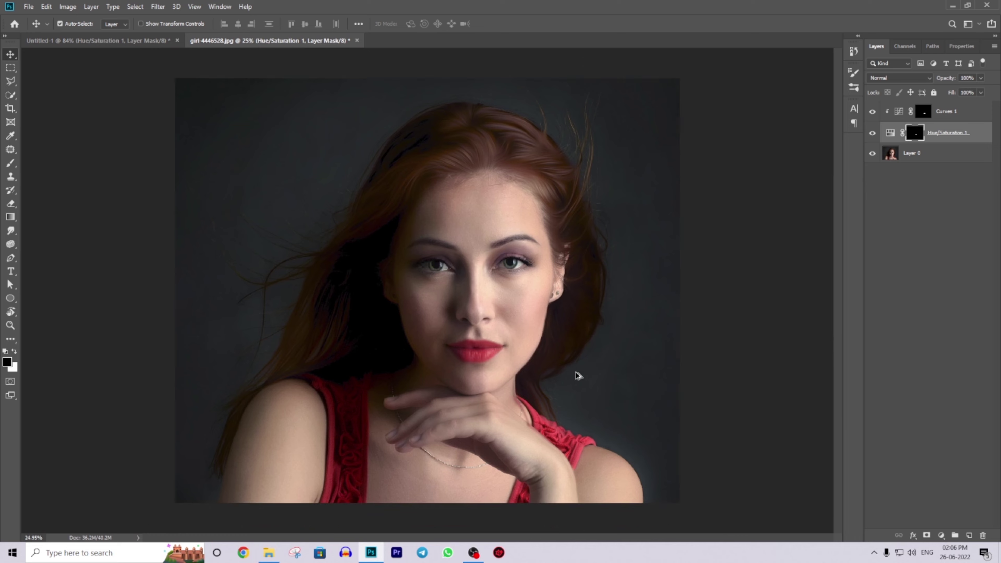
scroll(577, 376, down, 2)
scroll(423, 344, up, 3)
scroll(423, 344, up, 2)
scroll(431, 253, up, 1)
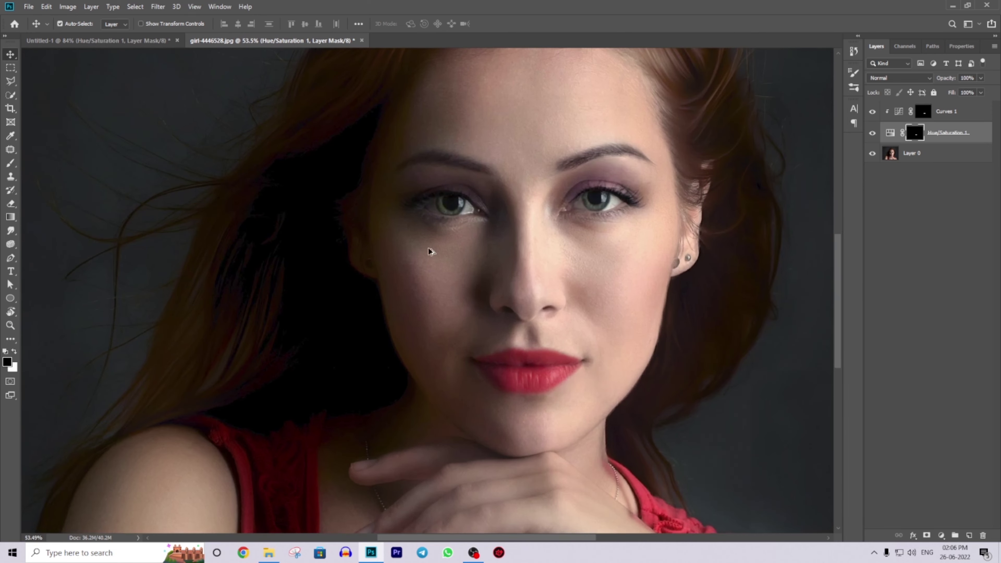
scroll(459, 255, up, 2)
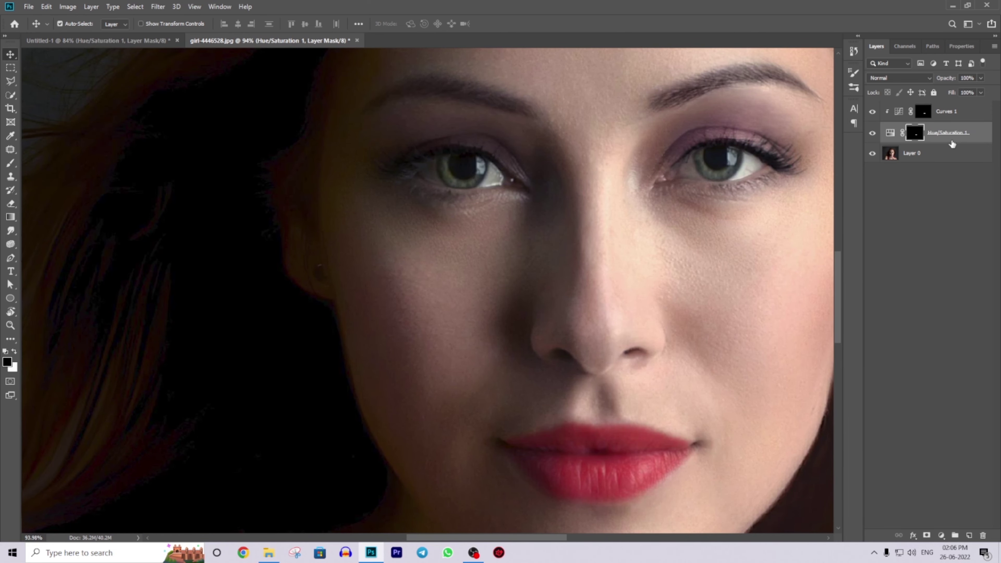
click(949, 114)
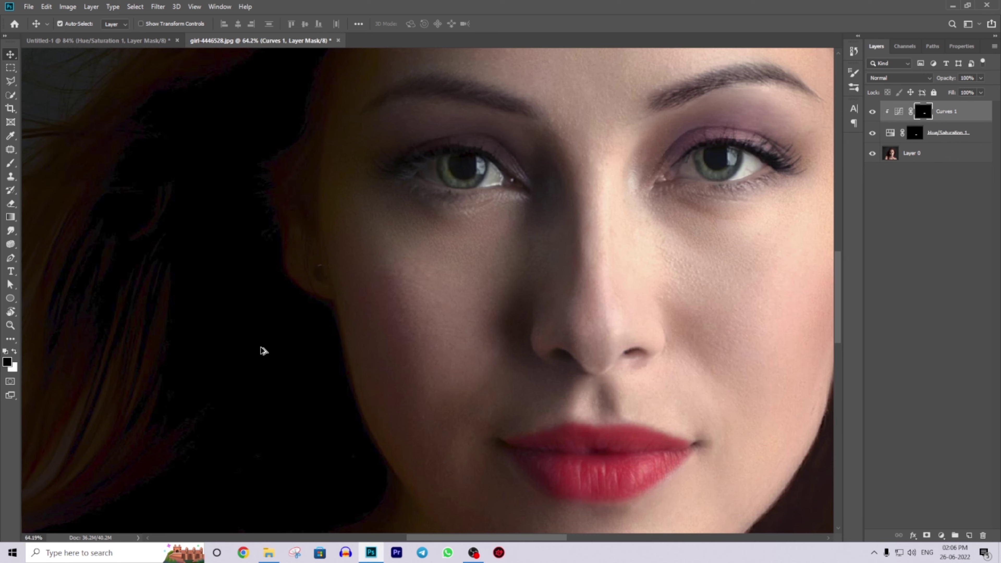
scroll(261, 348, down, 2)
scroll(390, 349, up, 3)
click(921, 164)
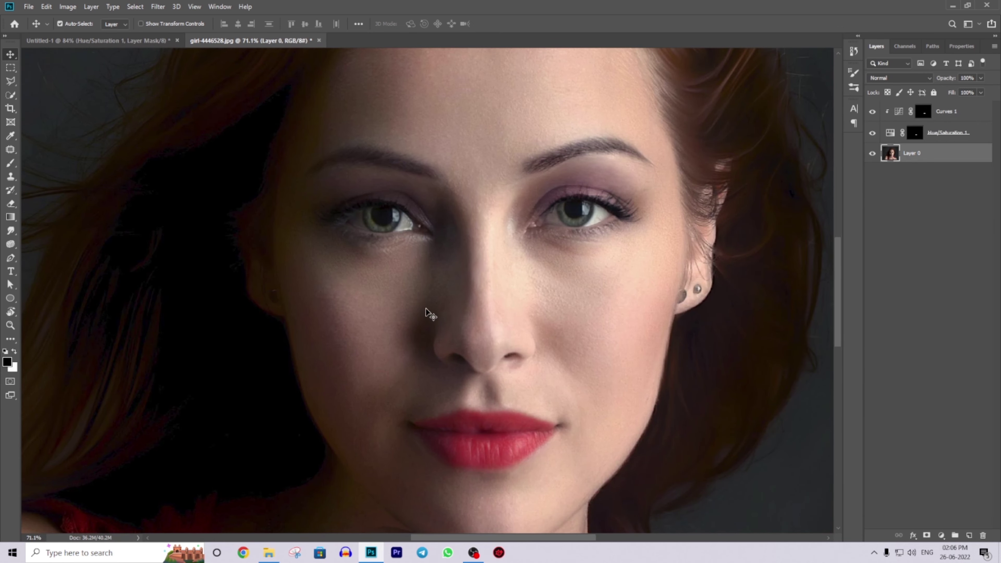
scroll(414, 398, up, 1)
scroll(602, 365, up, 1)
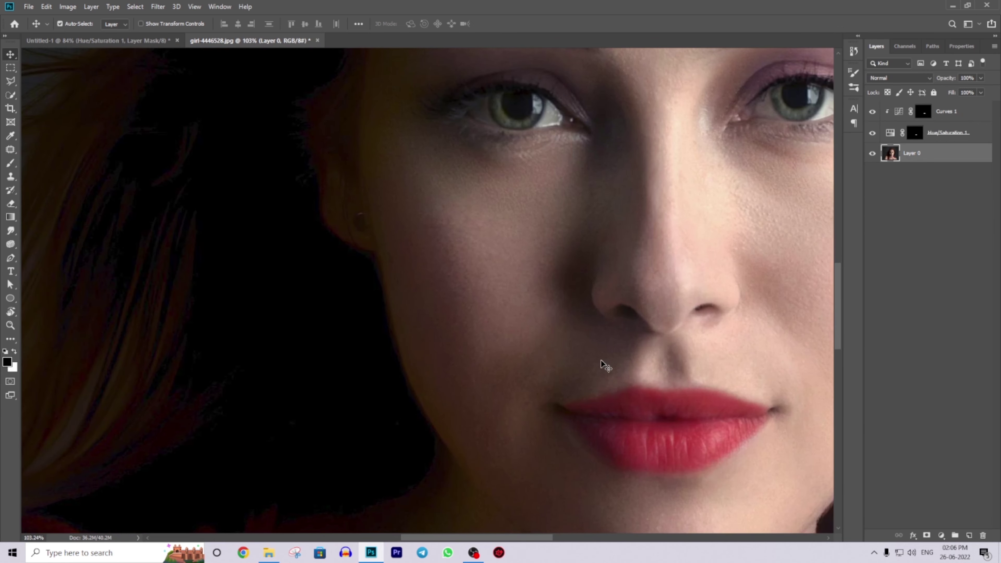
scroll(157, 168, down, 1)
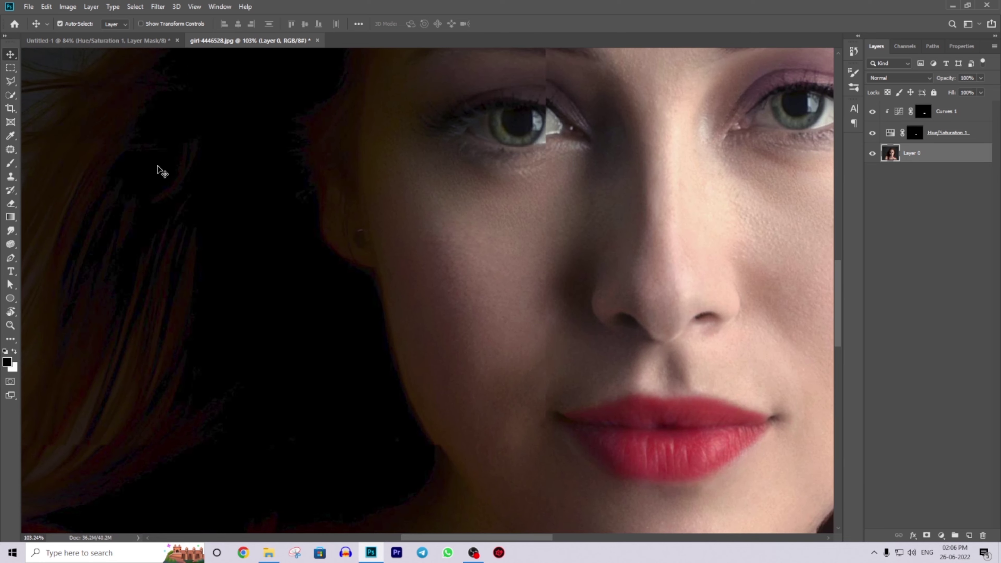
scroll(304, 187, up, 2)
scroll(452, 261, down, 2)
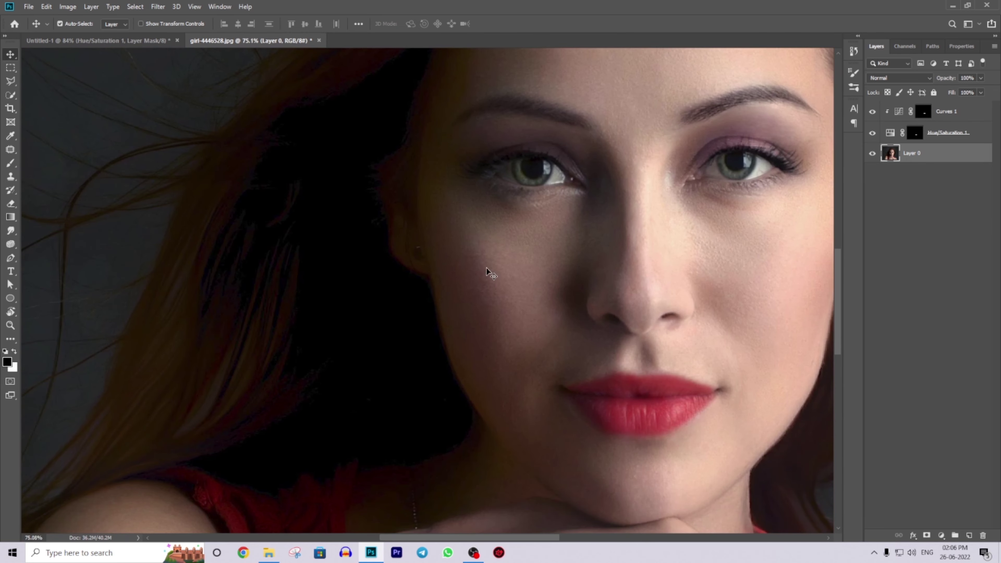
scroll(490, 272, up, 2)
scroll(467, 291, up, 2)
scroll(466, 296, up, 1)
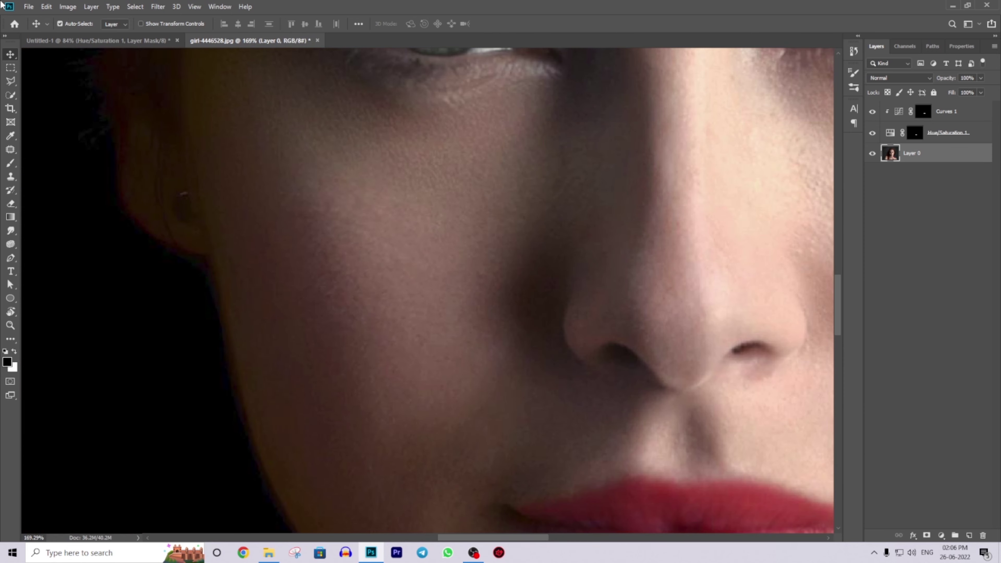
Switch to the freehand Lasso and outline the left cheek.
click(10, 81)
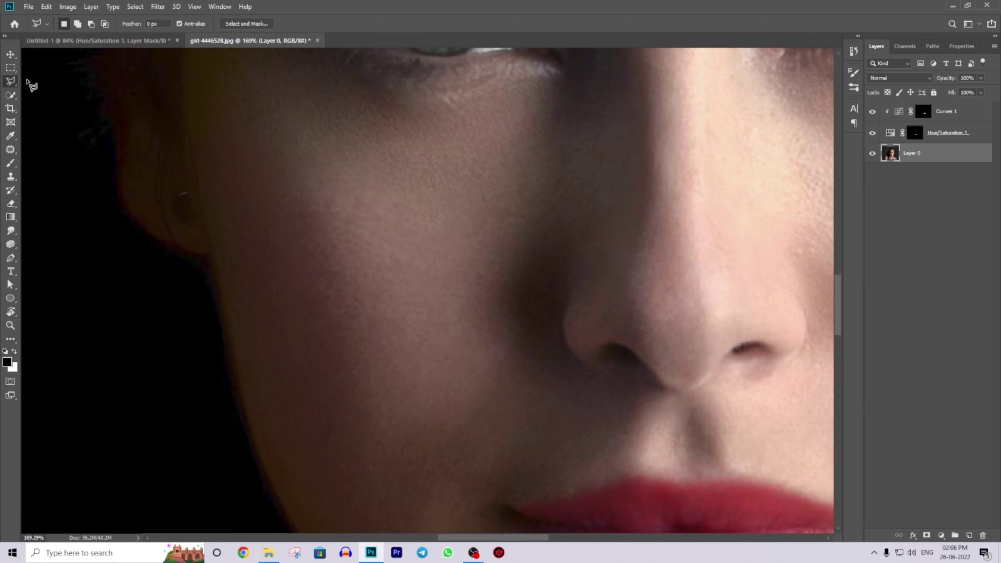
right_click(13, 83)
click(40, 83)
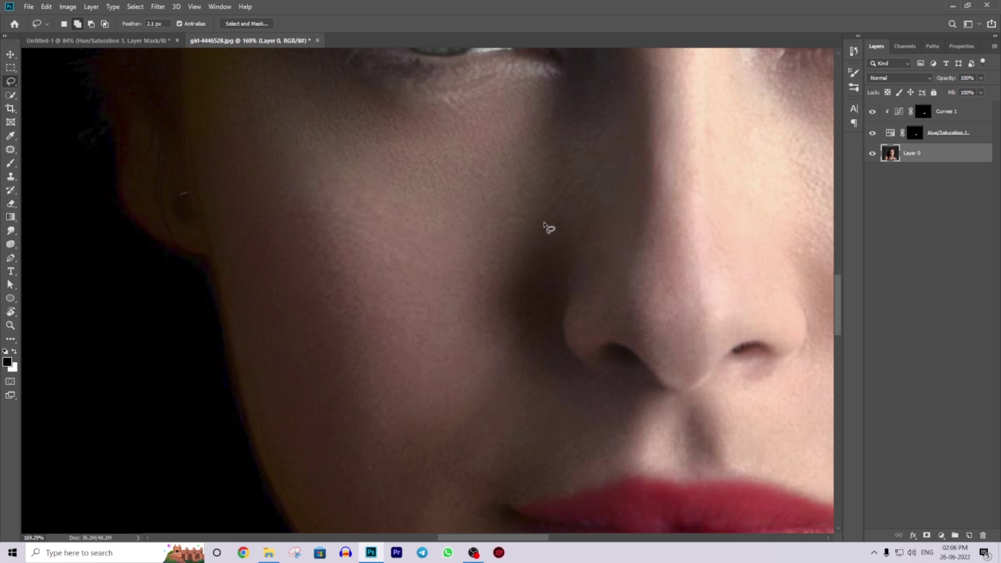
mouse_move(510, 227)
mouse_down()
mouse_move(292, 239)
mouse_move(295, 368)
mouse_move(324, 462)
mouse_move(409, 485)
mouse_move(463, 463)
mouse_move(496, 406)
mouse_move(525, 257)
mouse_move(512, 226)
mouse_move(521, 236)
mouse_up()
Outline the right cheek and trim a stray bump from its selection.
scroll(521, 237, down, 5)
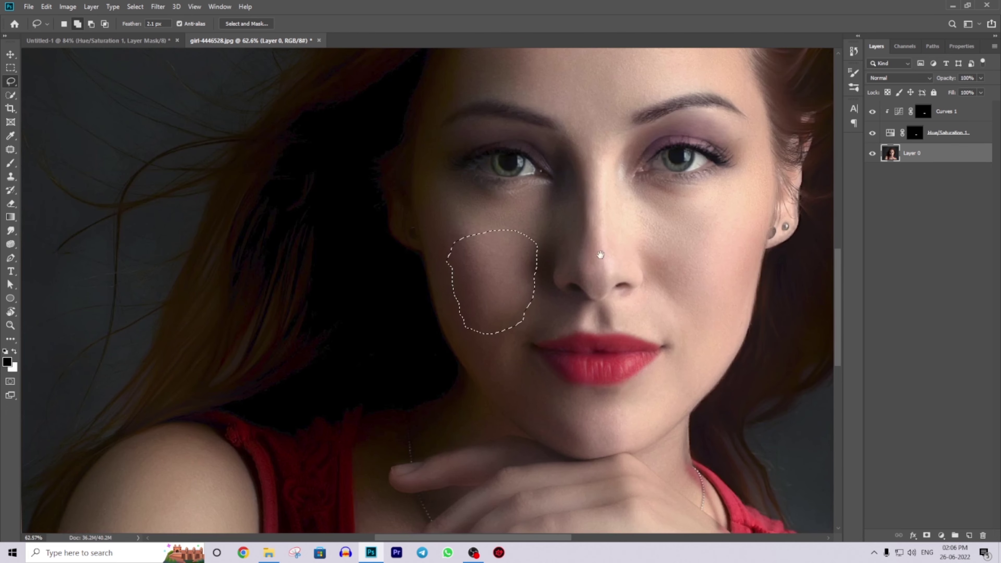
scroll(513, 279, up, 3)
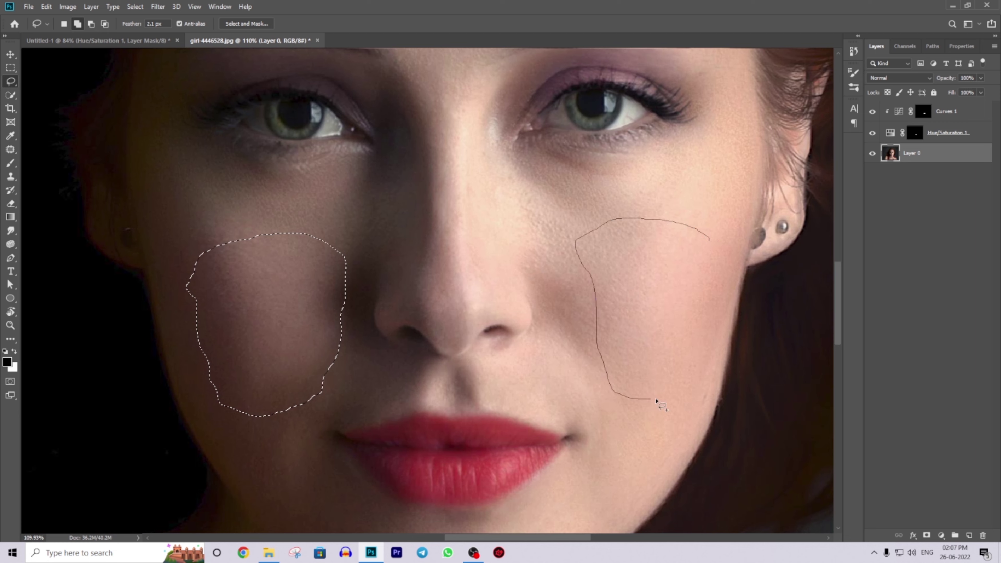
drag(581, 265, 711, 241)
drag(703, 315, 704, 357)
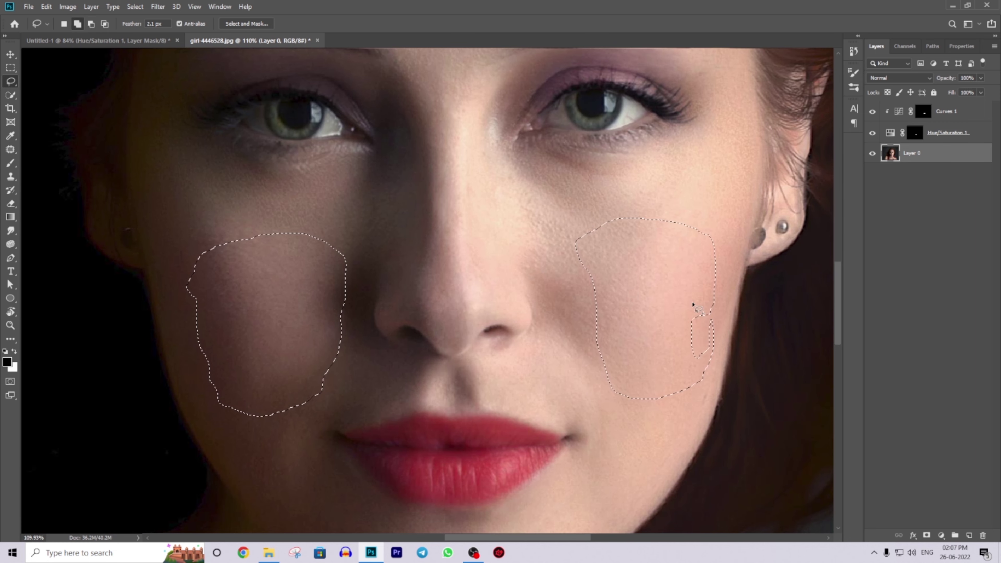
scroll(705, 315, up, 3)
scroll(659, 197, down, 2)
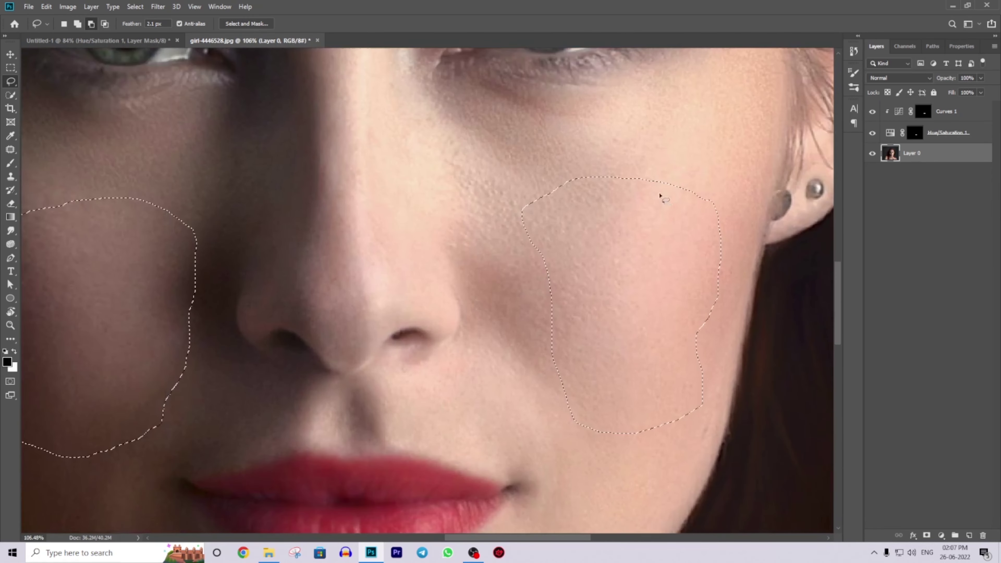
scroll(648, 206, down, 3)
scroll(518, 123, down, 3)
scroll(784, 331, down, 1)
scroll(784, 332, up, 2)
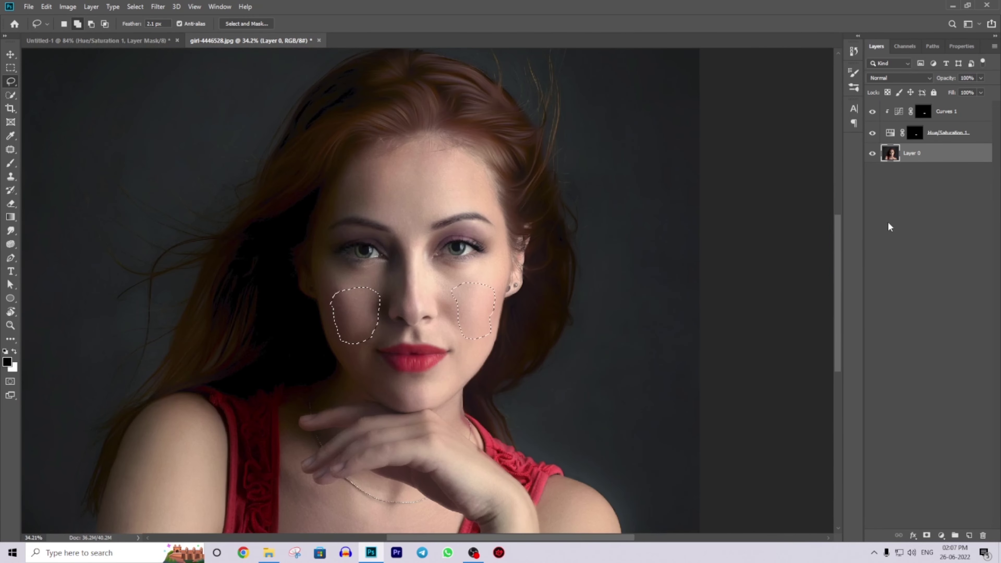
Add a cheek-masked Curves 2 layer and raise its Red channel curve.
click(941, 536)
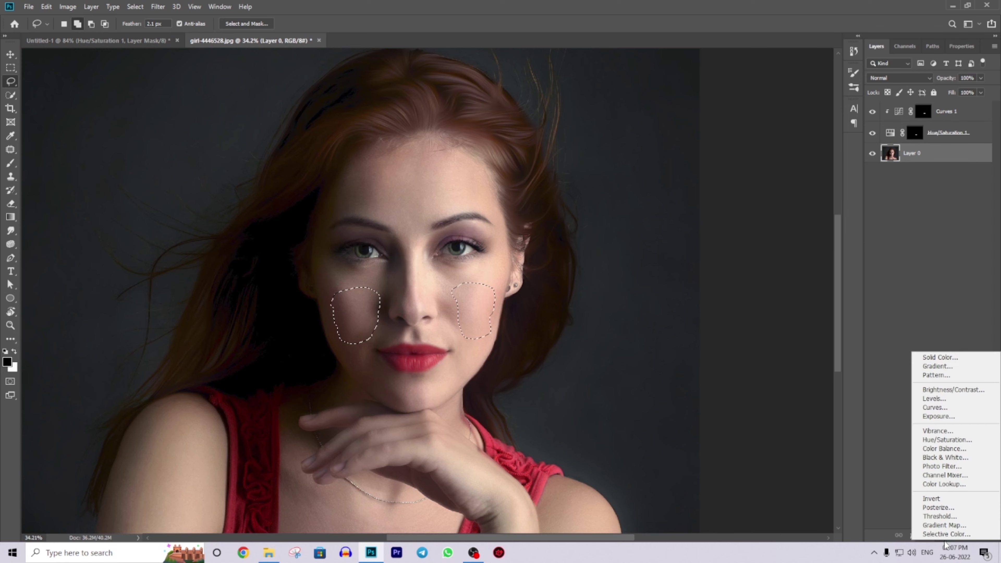
click(936, 408)
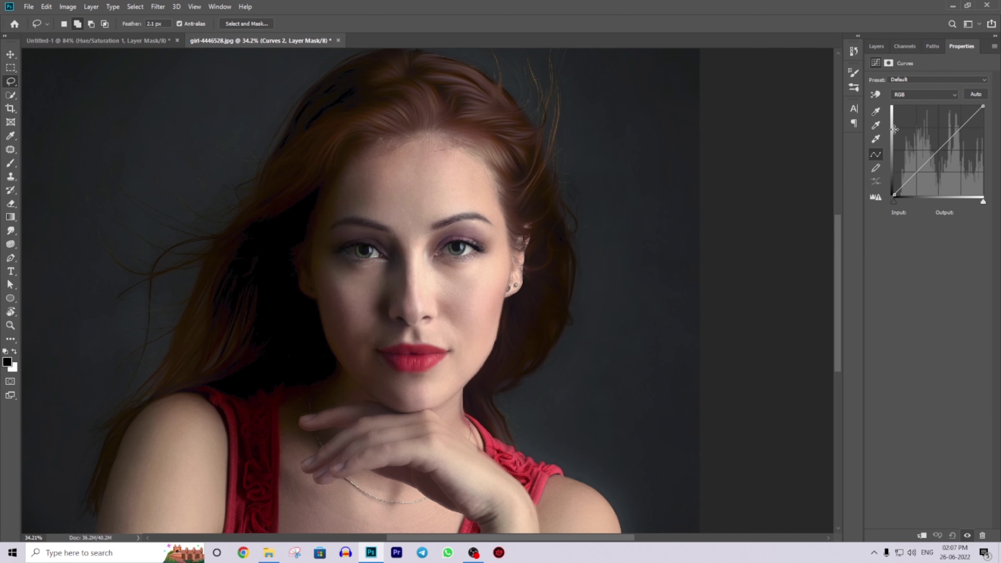
click(912, 97)
click(926, 118)
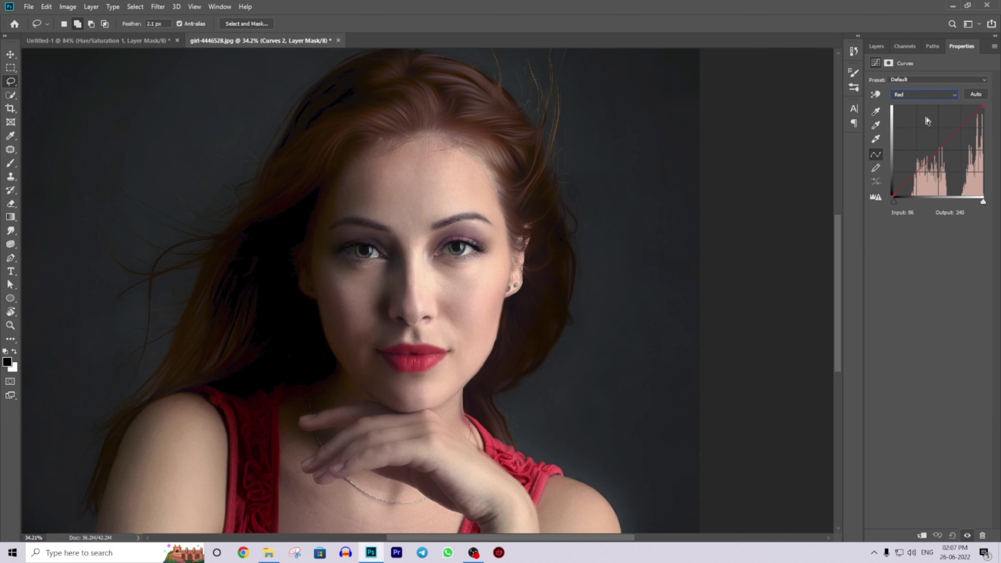
mouse_move(938, 148)
mouse_down()
mouse_move(931, 134)
mouse_move(914, 157)
mouse_up()
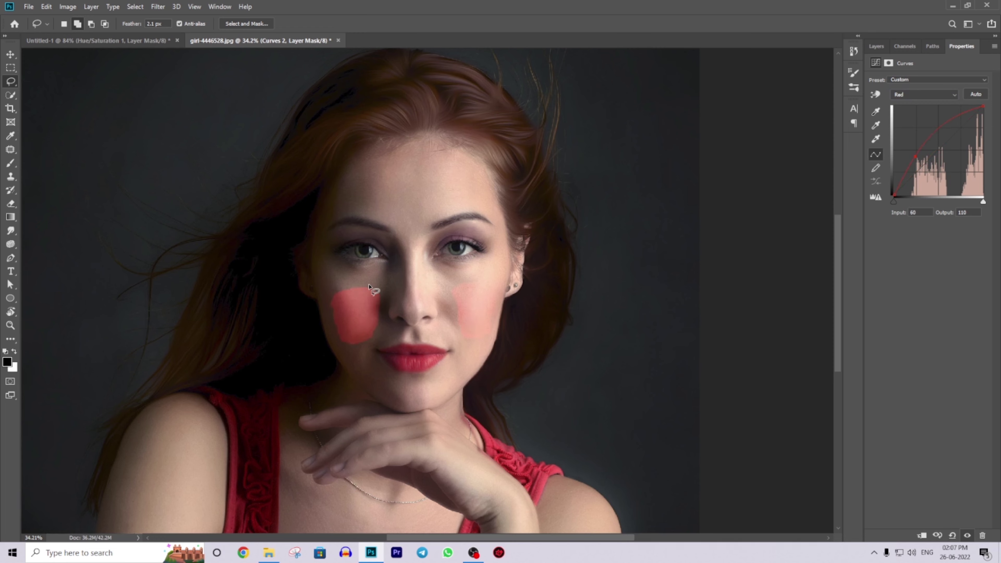
Reshape the Red curve with a lifted midpoint for a stronger cheek flush.
drag(959, 119, 966, 119)
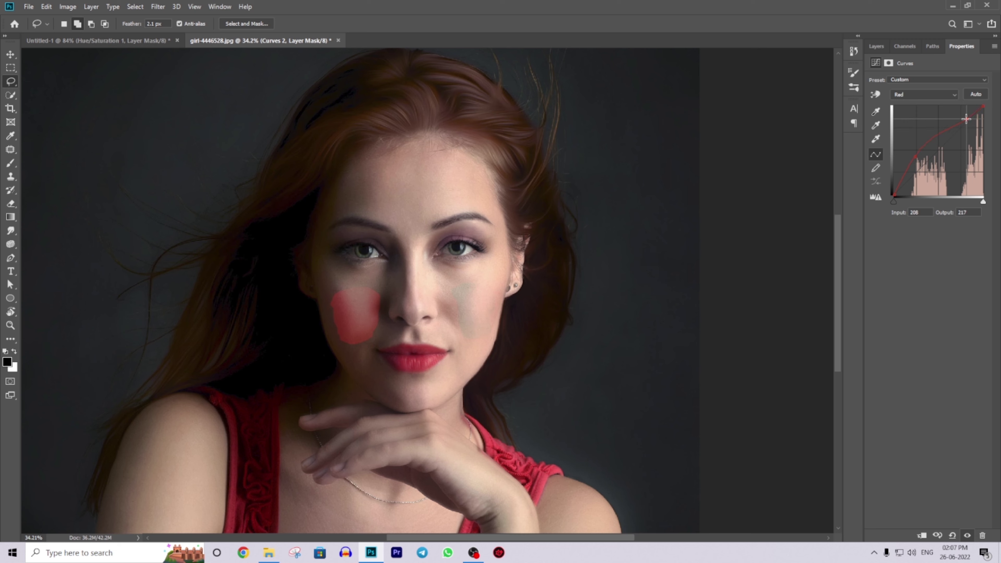
drag(915, 156, 917, 161)
click(945, 137)
drag(944, 138, 945, 128)
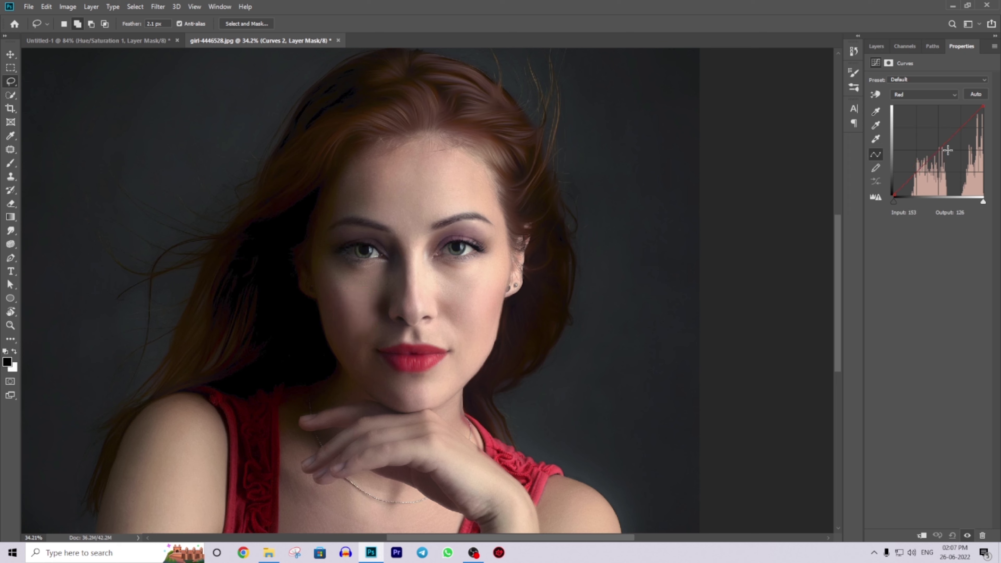
drag(938, 143, 927, 120)
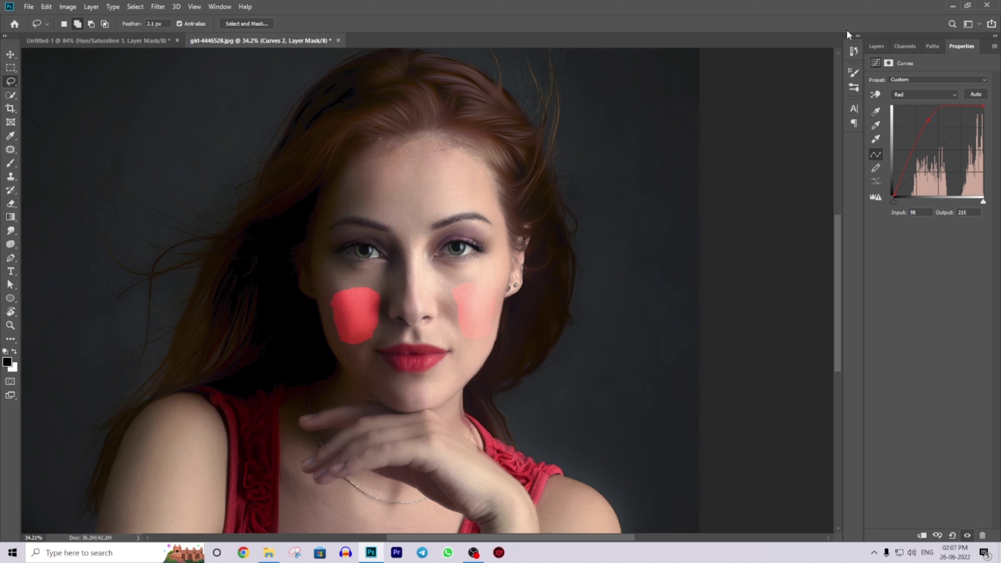
click(875, 46)
click(929, 155)
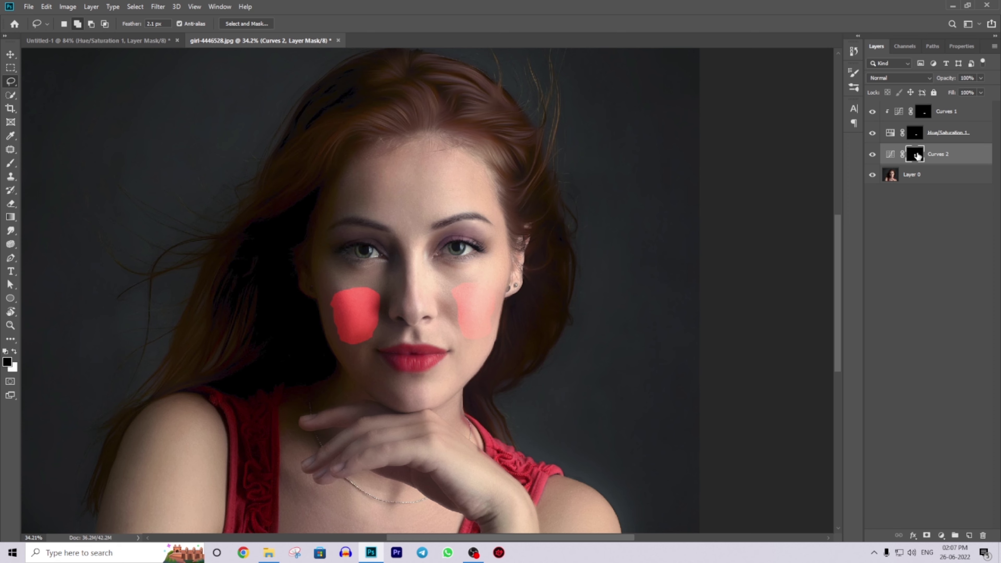
Raise the Curves 2 mask Feather to 159.2 px in the Masks properties.
click(968, 47)
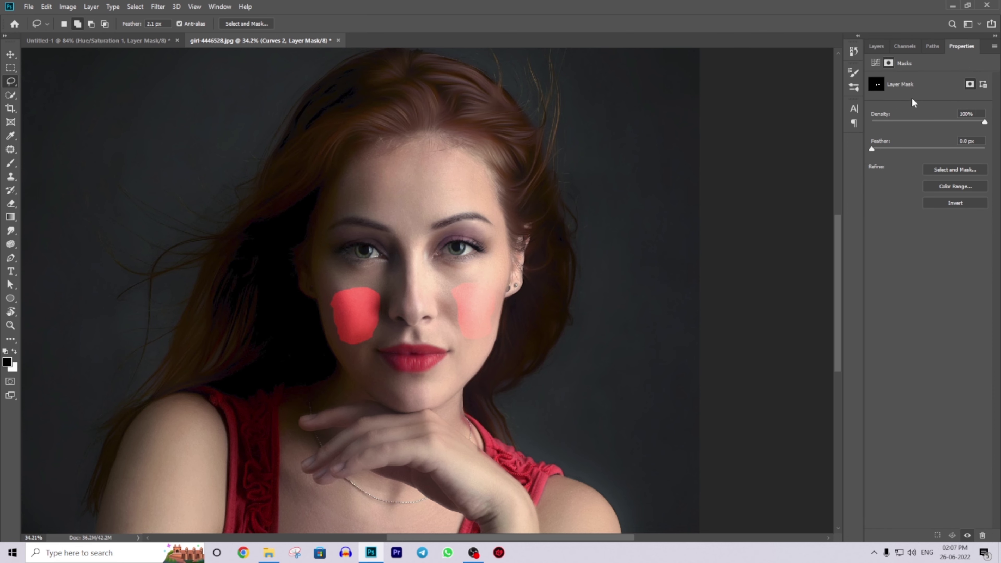
click(926, 149)
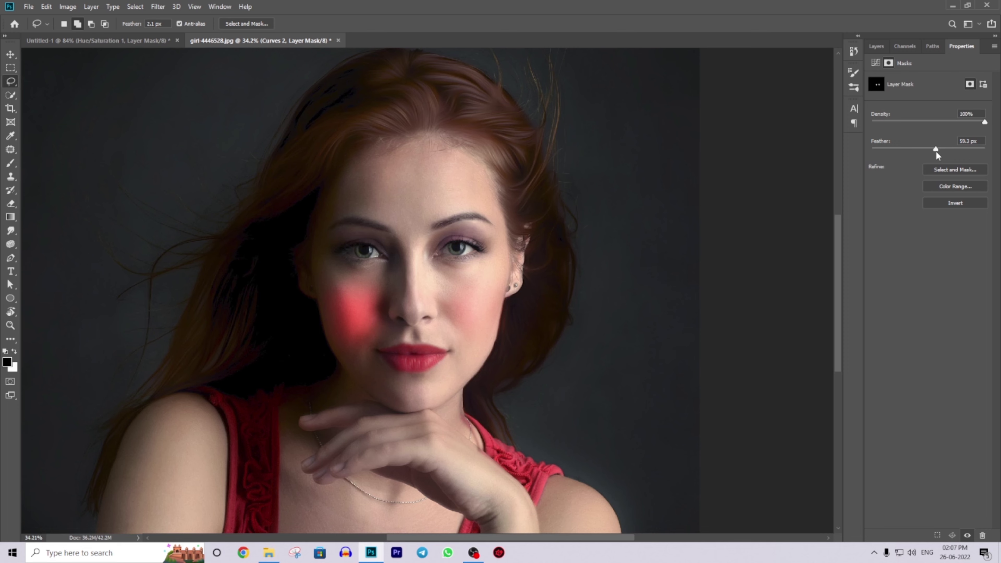
drag(936, 152, 936, 149)
text(100)
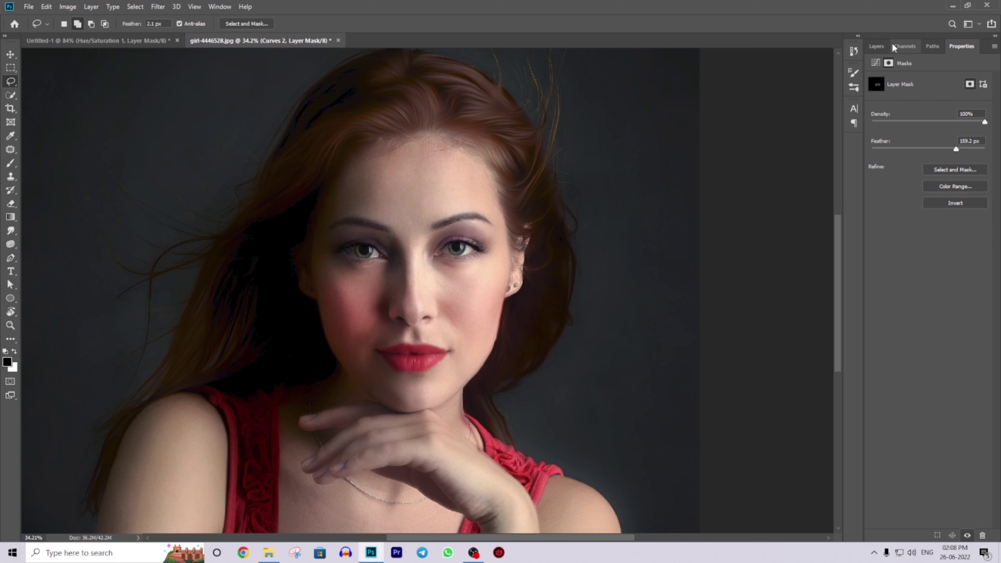
click(877, 46)
scroll(469, 317, down, 2)
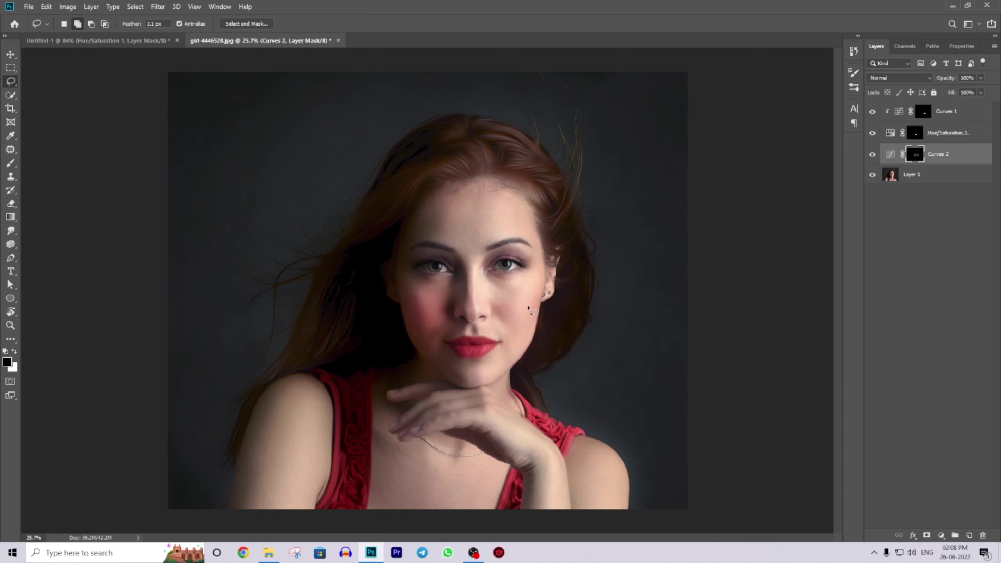
scroll(514, 285, up, 2)
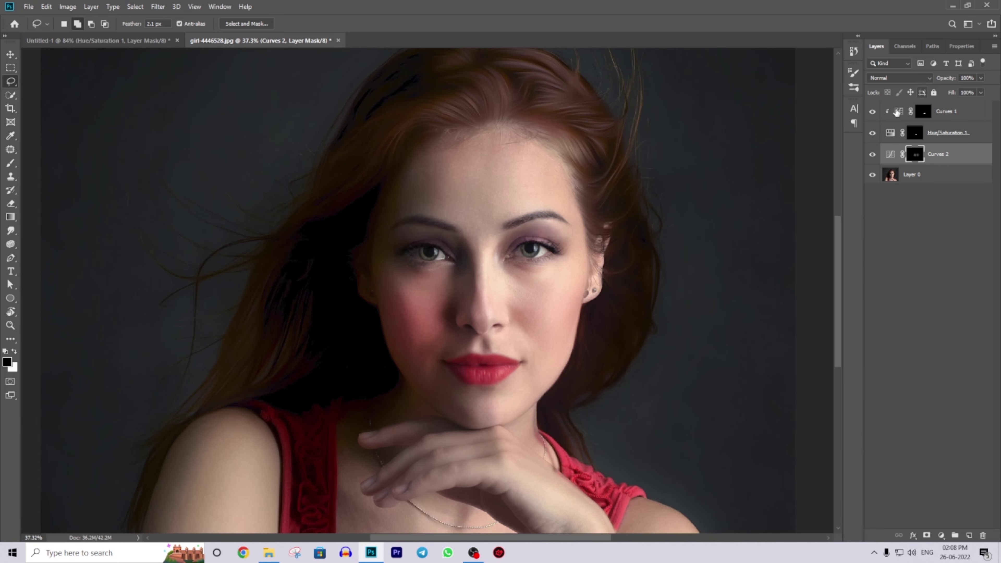
scroll(652, 242, down, 2)
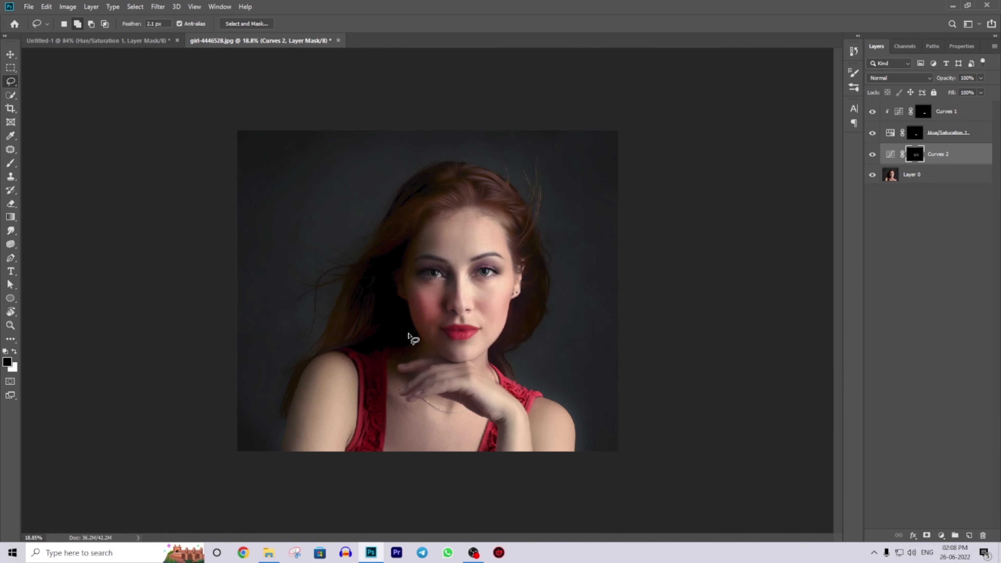
scroll(417, 331, down, 1)
scroll(351, 339, up, 5)
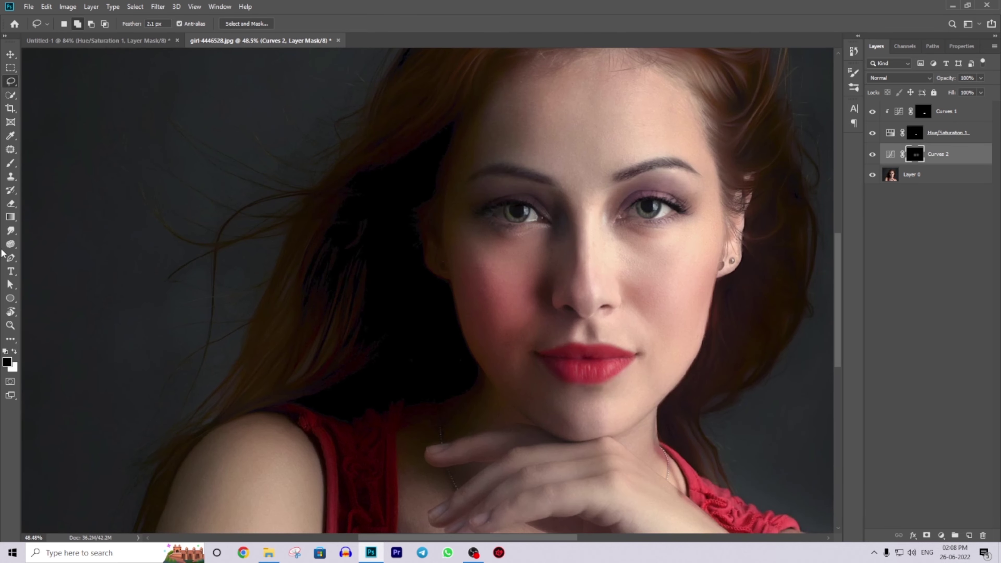
key(v)
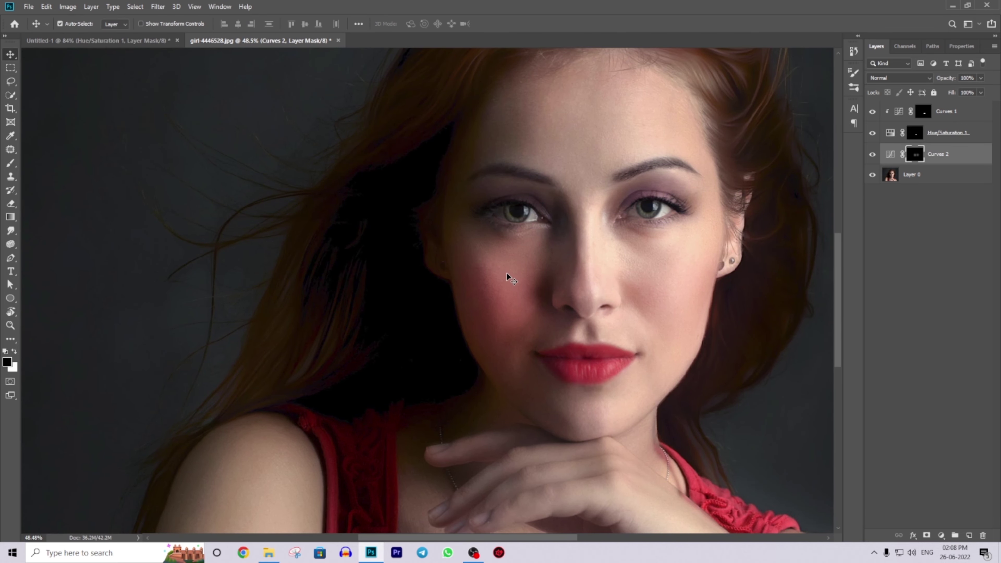
mouse_move(506, 272)
mouse_down()
mouse_move(505, 302)
mouse_move(675, 284)
mouse_move(512, 301)
mouse_move(333, 269)
mouse_move(213, 265)
mouse_move(341, 288)
mouse_move(589, 301)
mouse_move(524, 281)
mouse_up()
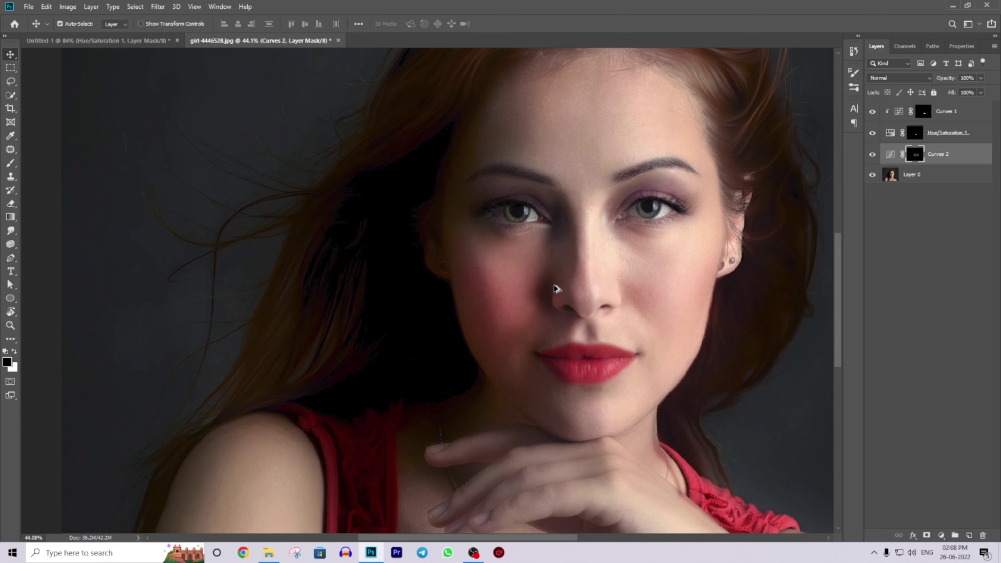
scroll(751, 287, down, 3)
scroll(670, 300, down, 2)
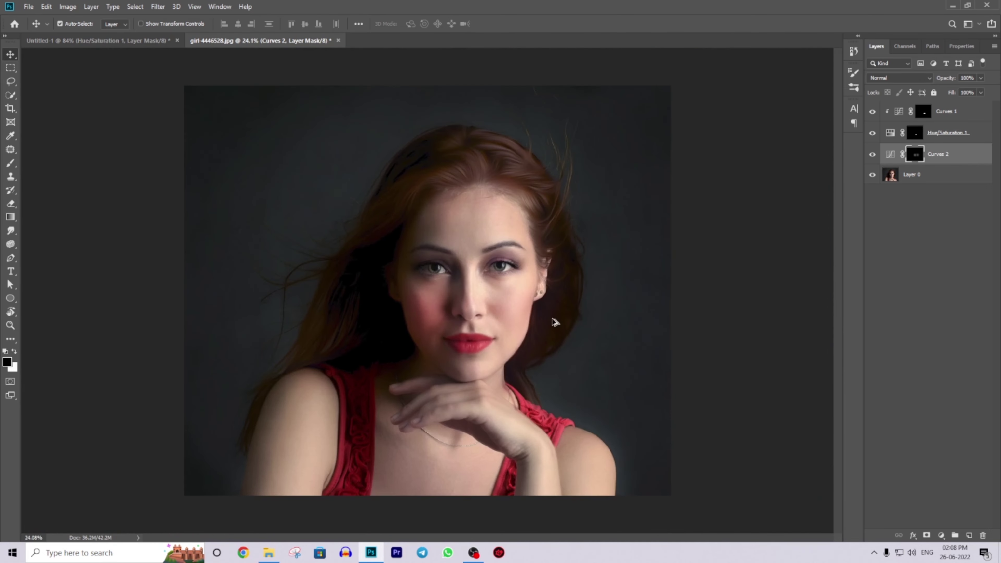
scroll(610, 283, down, 1)
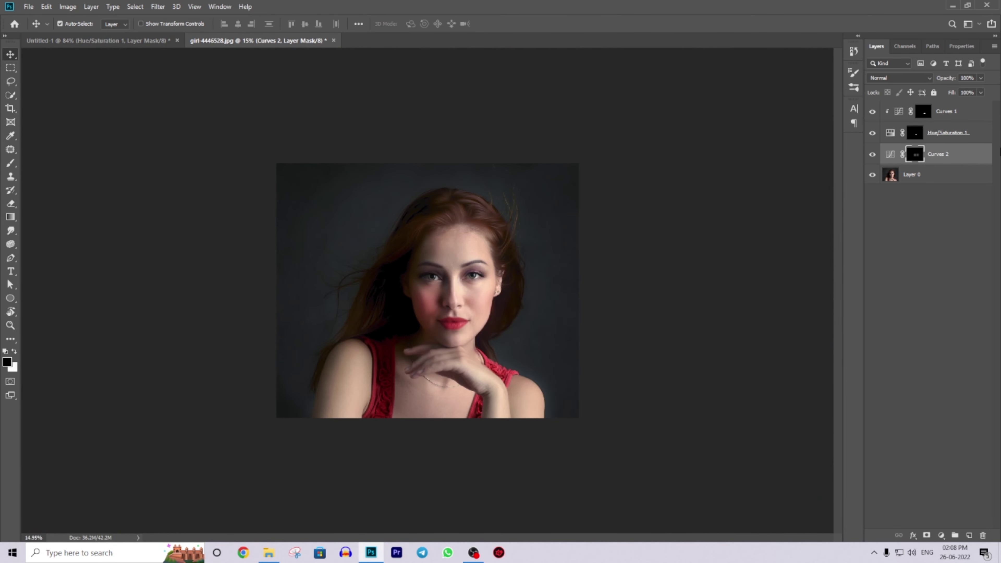
Switch the Curves 2 blush layer to Color blend mode, then toggle Curves 1 and Hue/Saturation 1 visibility to compare.
click(876, 79)
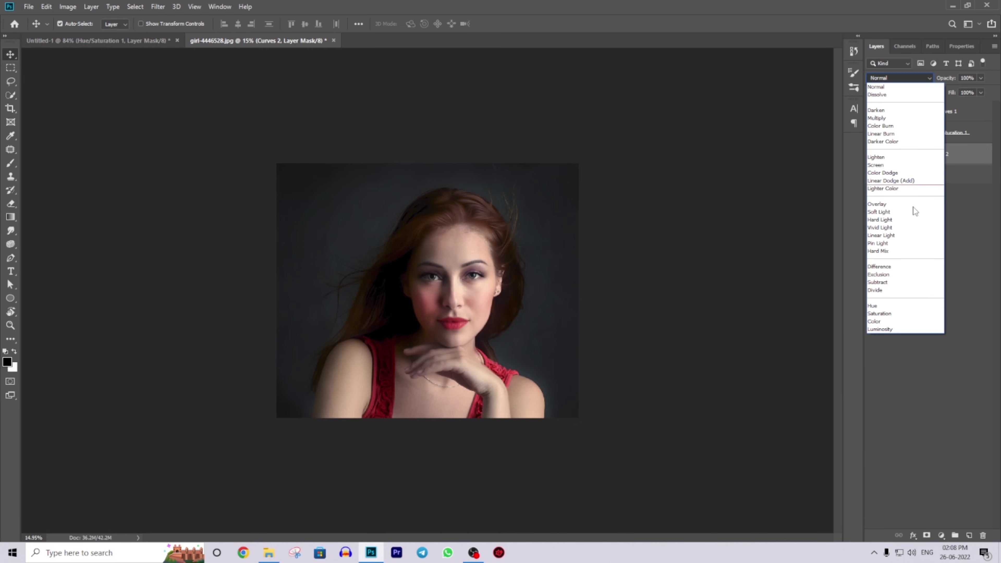
click(921, 322)
mouse_move(867, 113)
mouse_down()
mouse_move(870, 146)
mouse_move(874, 116)
mouse_up()
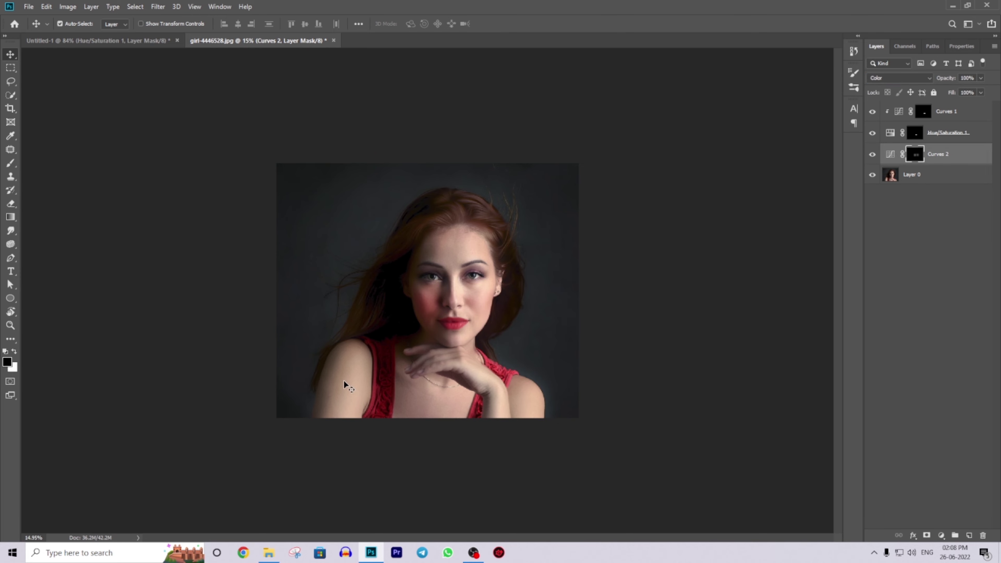